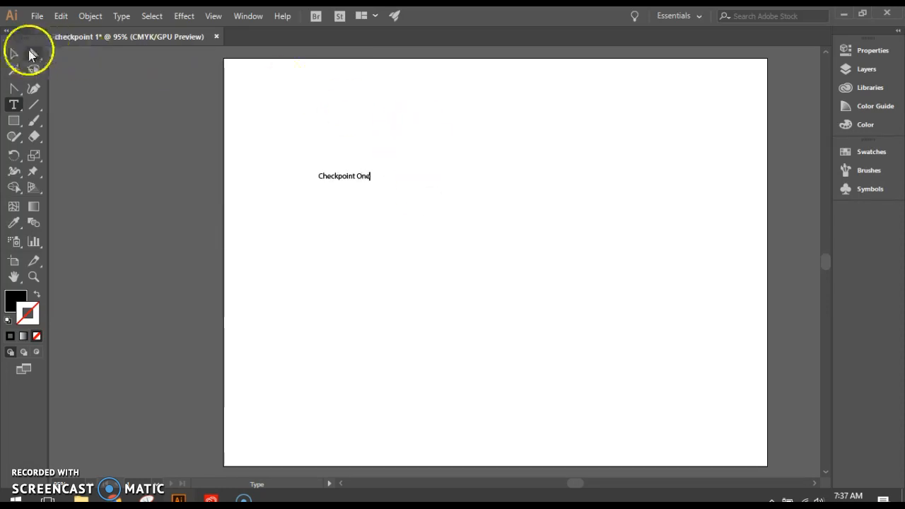
Scale the Checkpoint One text up to about 7.85 in wide and place it in the artboard's upper area
click(11, 55)
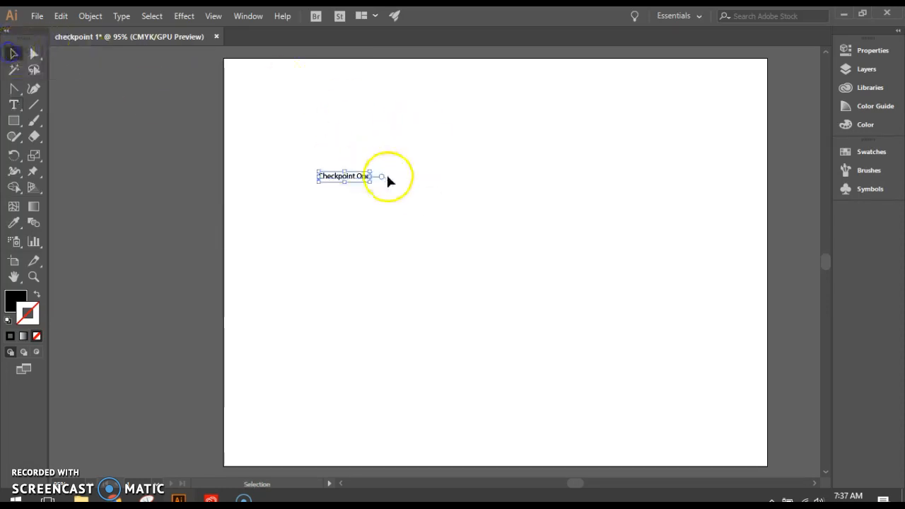
drag(369, 181, 675, 286)
drag(575, 207, 507, 154)
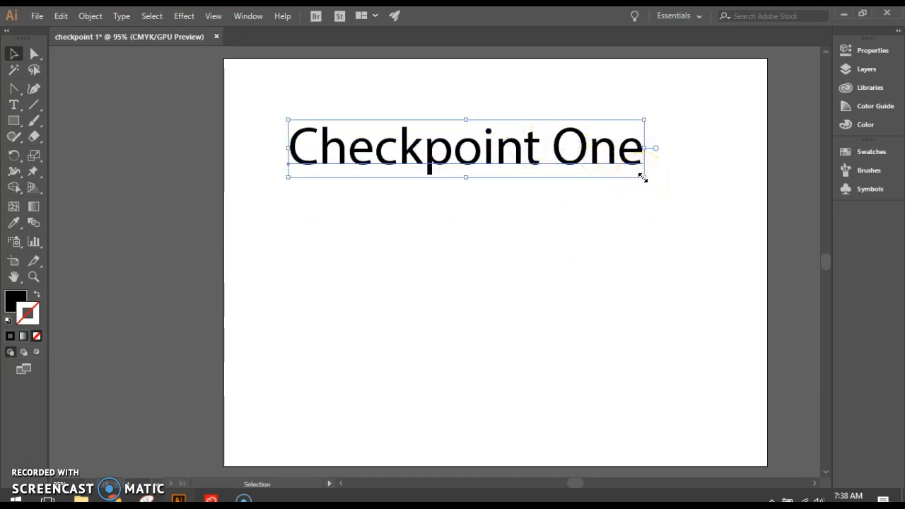
drag(642, 177, 619, 174)
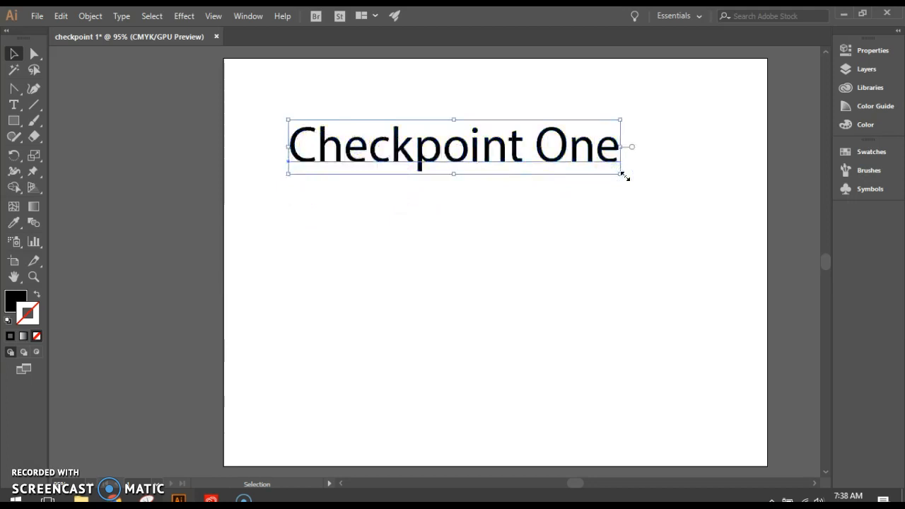
key(ctrl+z)
key(ctrl+z)
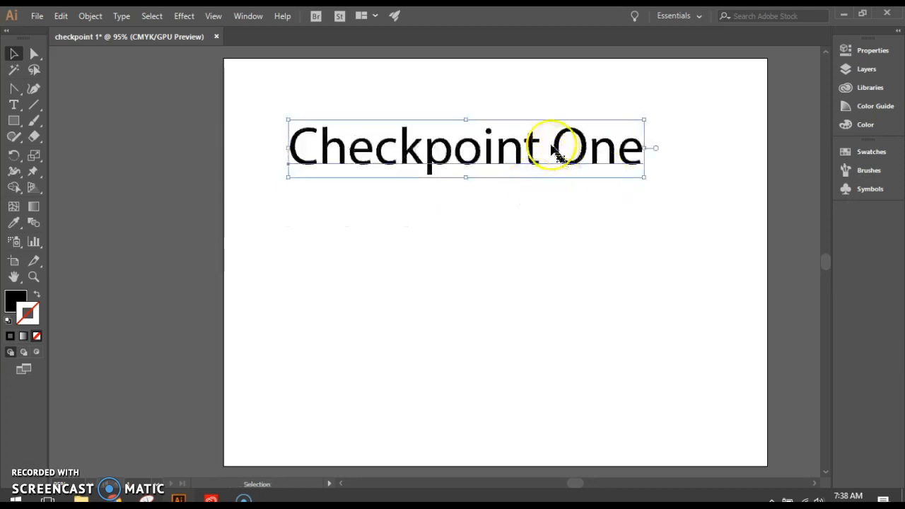
Browse other fonts for the Checkpoint One title and set it to Myriad Pro Bold
click(858, 53)
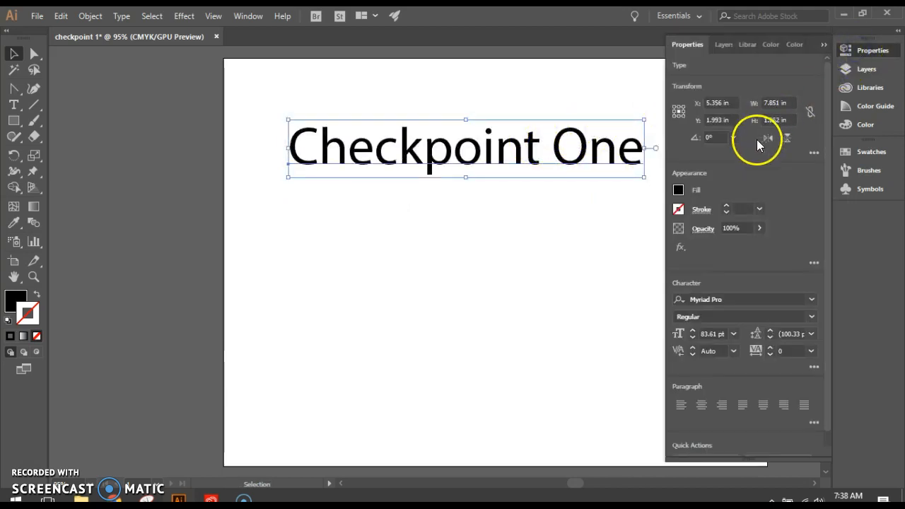
click(707, 299)
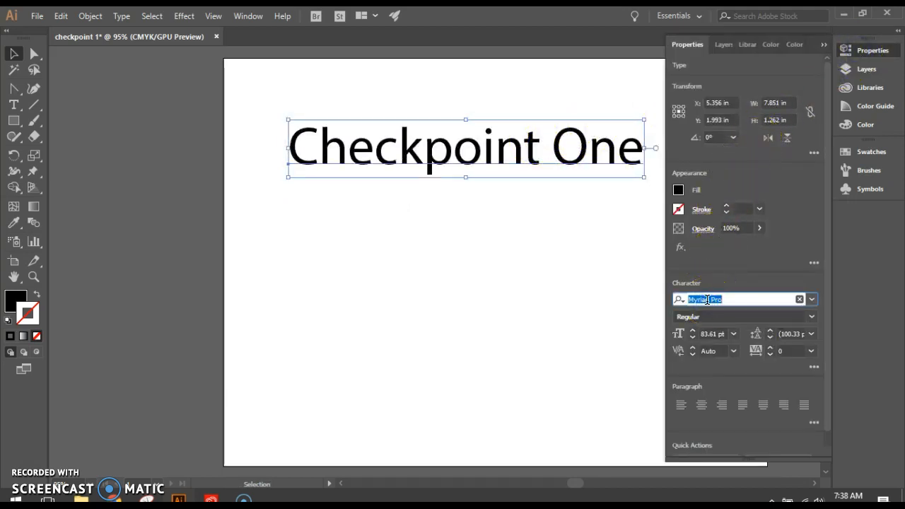
key(Down)
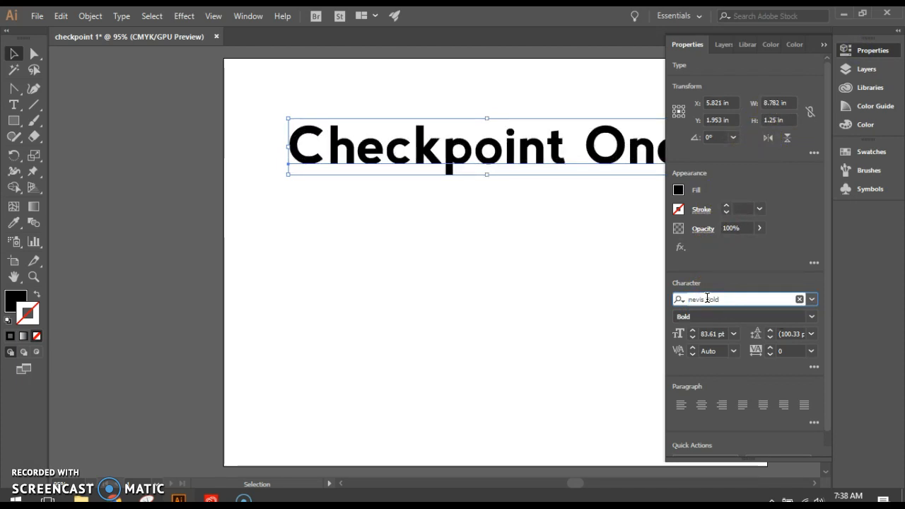
key(Down)
key(Down)
key(Down)
key(Down)
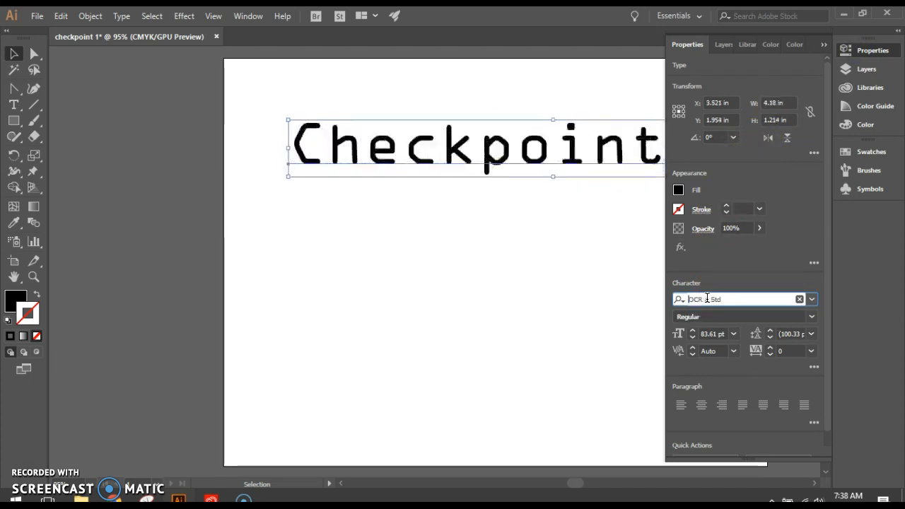
key(Down)
key(Down)
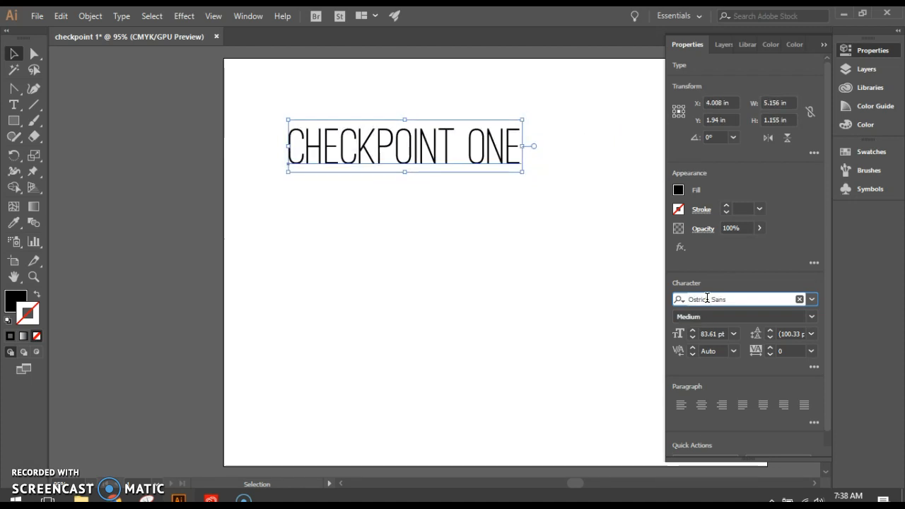
key(Up)
key(Up)
key(Up)
key(Up)
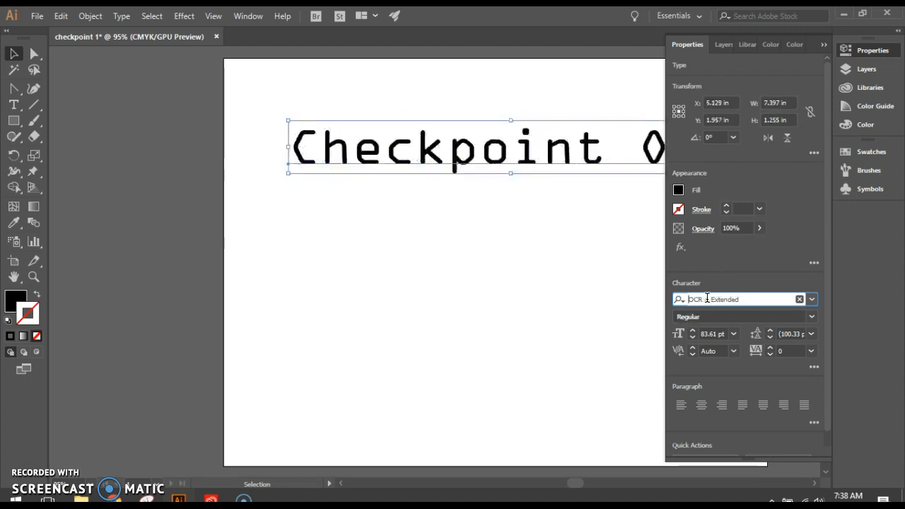
key(Up)
key(Up)
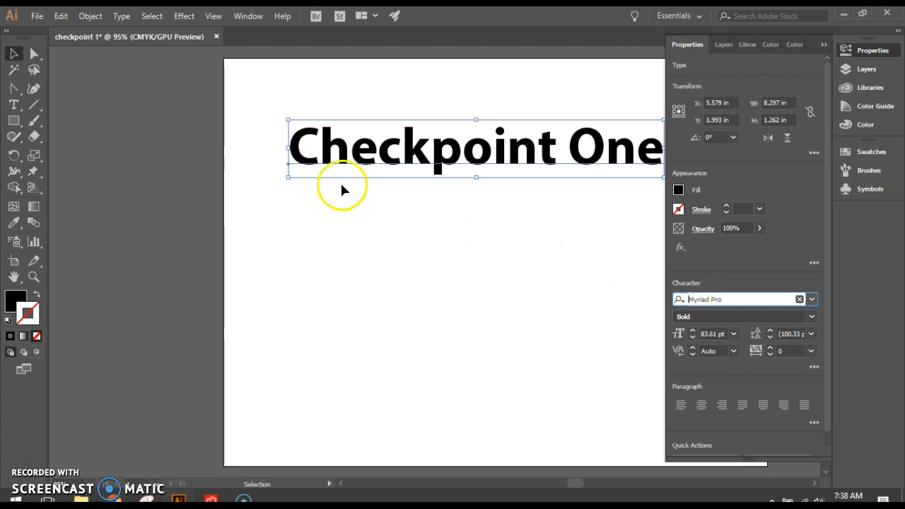
Add a separate text line reading Artwork below the Checkpoint One title
click(14, 104)
click(443, 253)
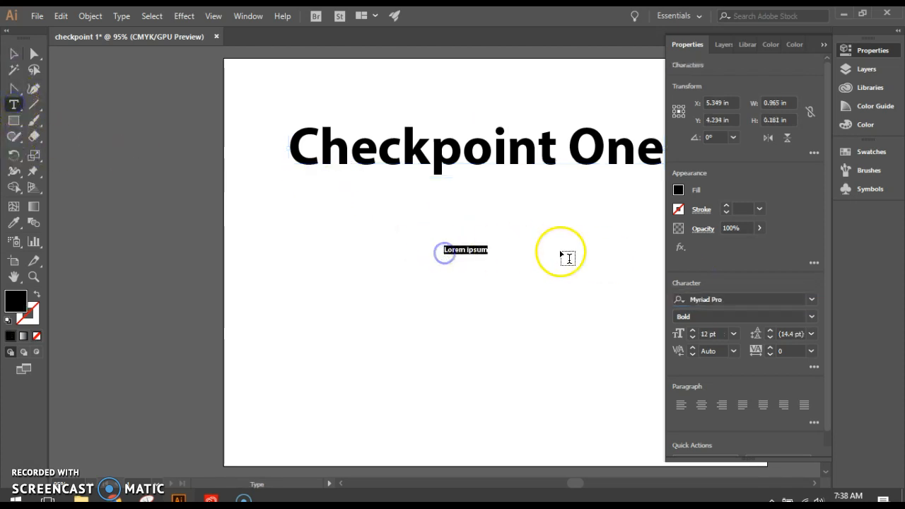
text(Ar)
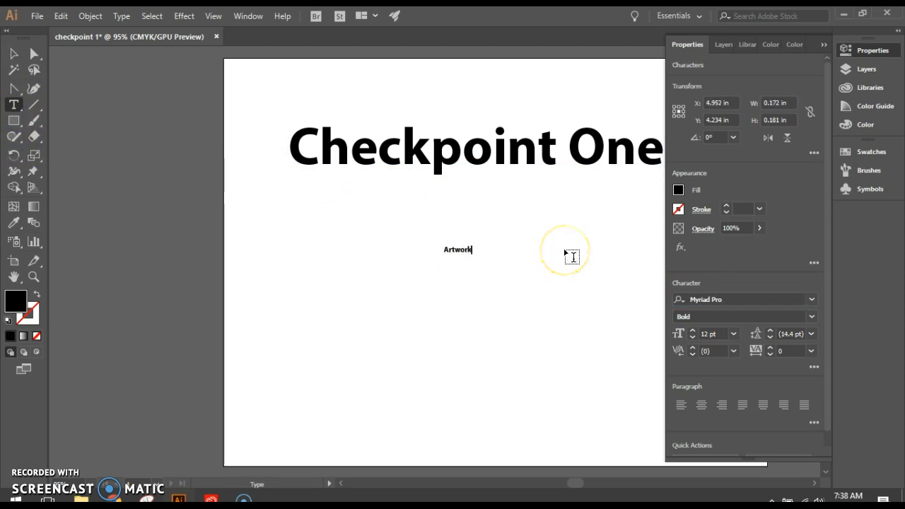
text(twork)
Scale the Artwork text up to about 4.27 in wide and move it just beneath the title
click(13, 53)
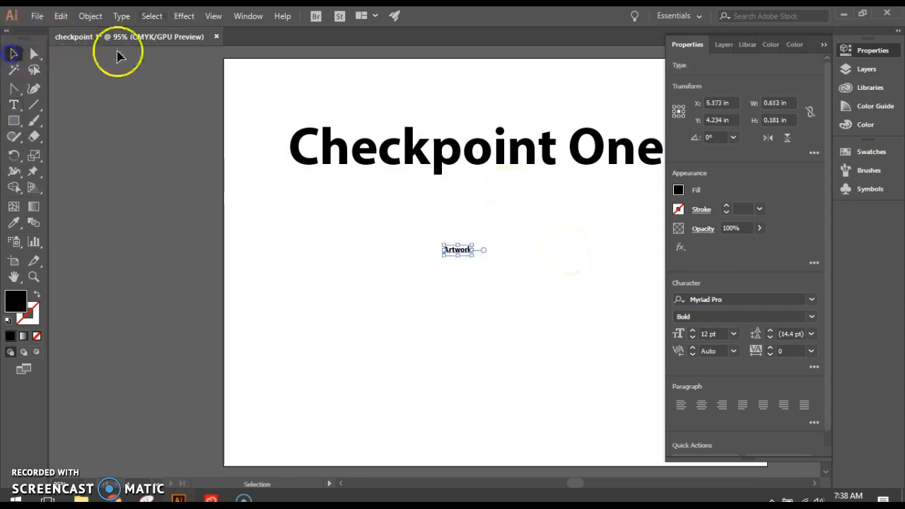
drag(477, 256, 647, 311)
drag(572, 292, 575, 220)
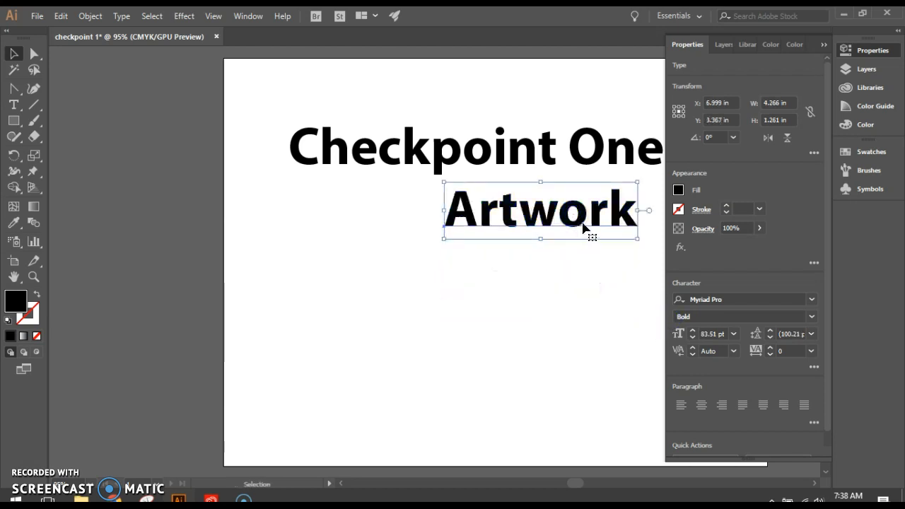
Change the font of the Artwork text to Orator Std Slanted
key(ctrl+0)
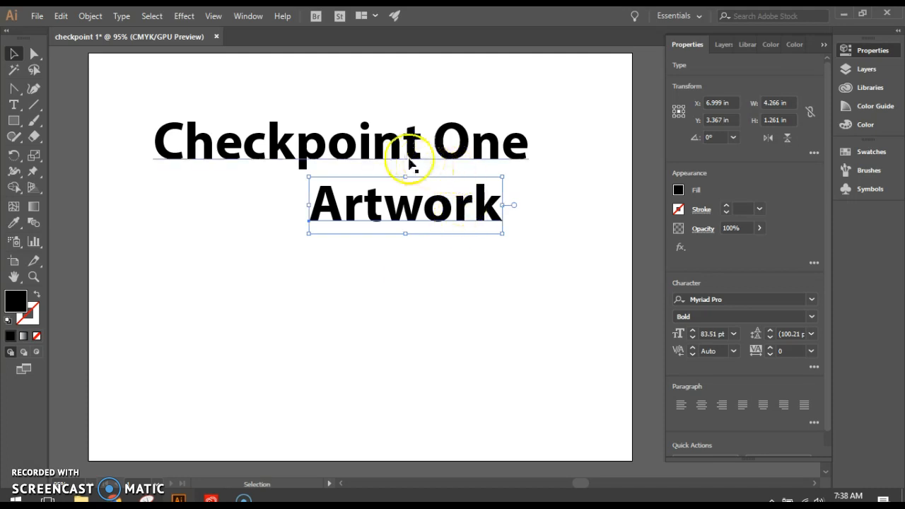
click(709, 297)
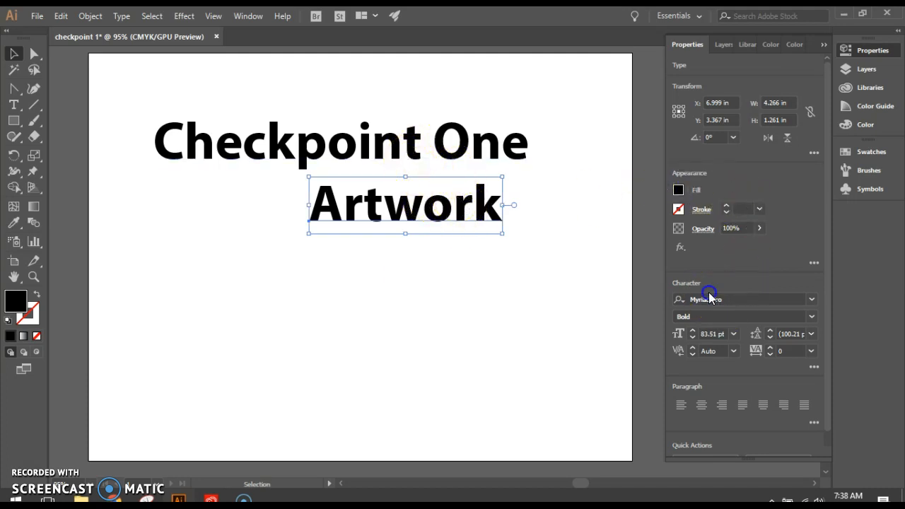
key(Down)
key(Down)
key(Down)
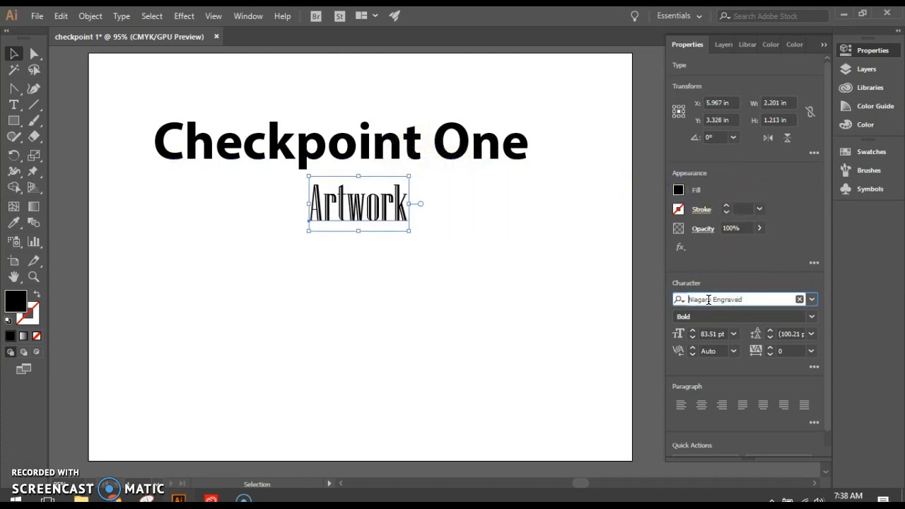
key(Down)
key(Down)
key(Down)
key(Down)
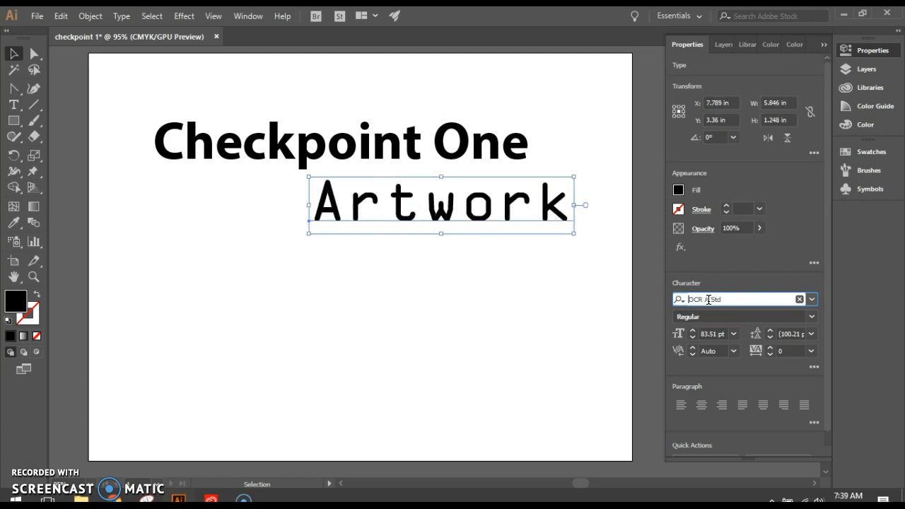
key(Down)
key(Down)
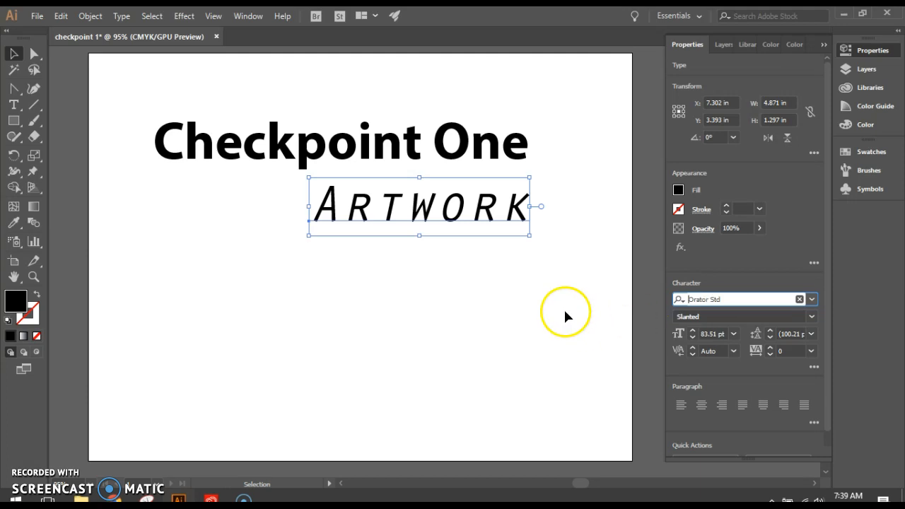
drag(456, 221, 450, 285)
key(t)
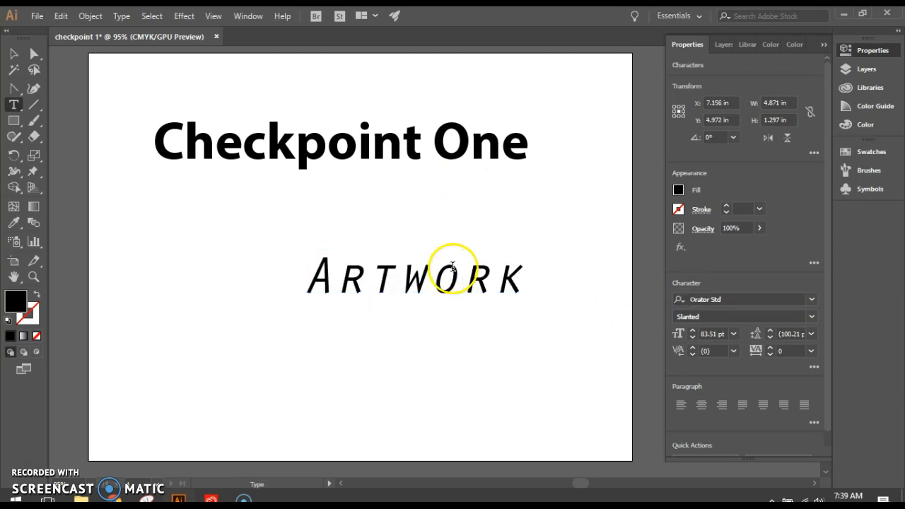
key(ctrl+z)
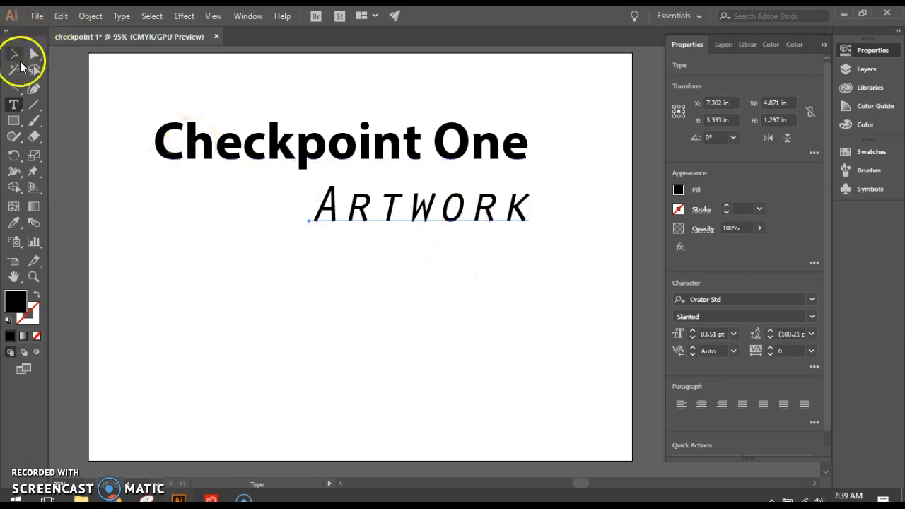
Create a Reflection line directly under Artwork from a duplicate of the Artwork text with its wording replaced
click(19, 59)
drag(429, 210, 425, 290)
double_click(424, 286)
drag(318, 284, 573, 297)
text(R)
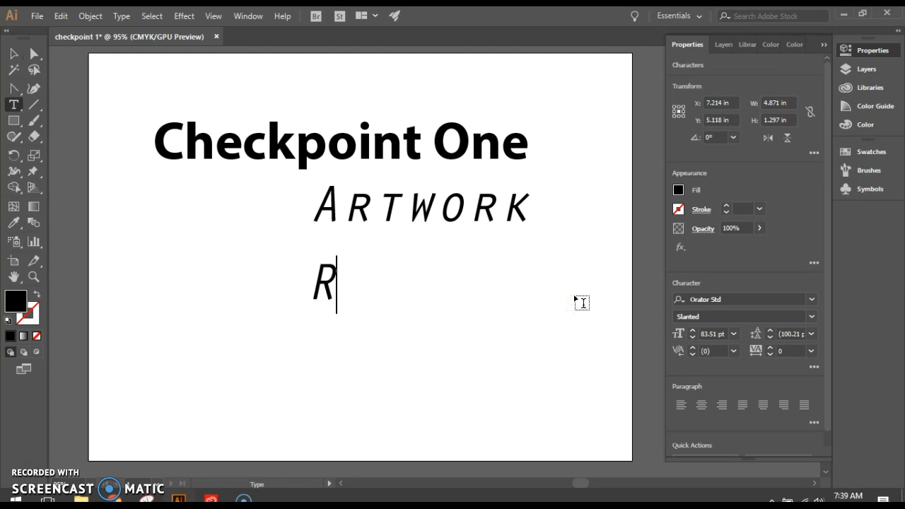
text(eflection)
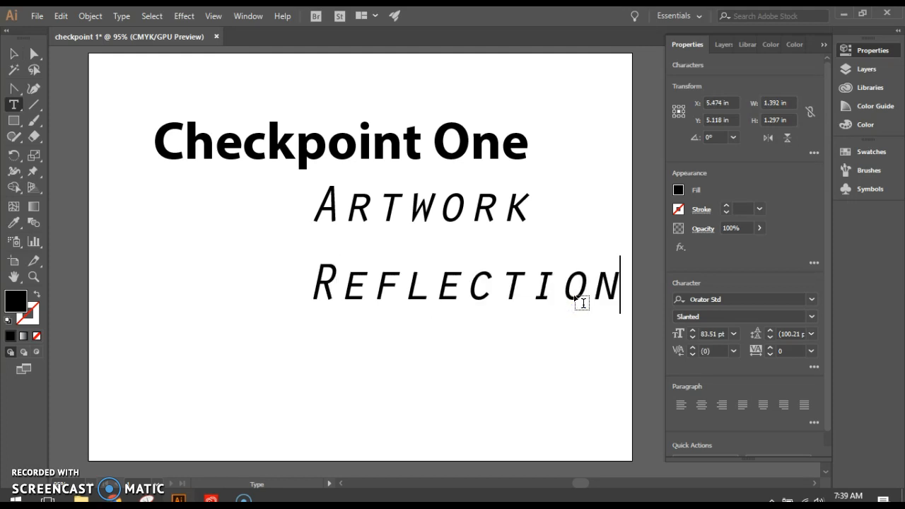
click(14, 54)
drag(470, 307, 443, 268)
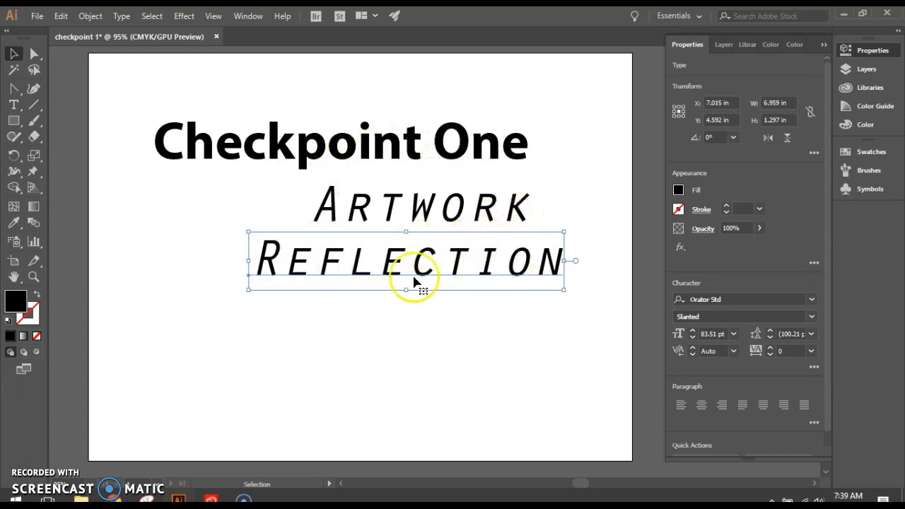
Open the Adobe Creative Cloud desktop app, look at its Learn tutorials, and minimize it
click(22, 501)
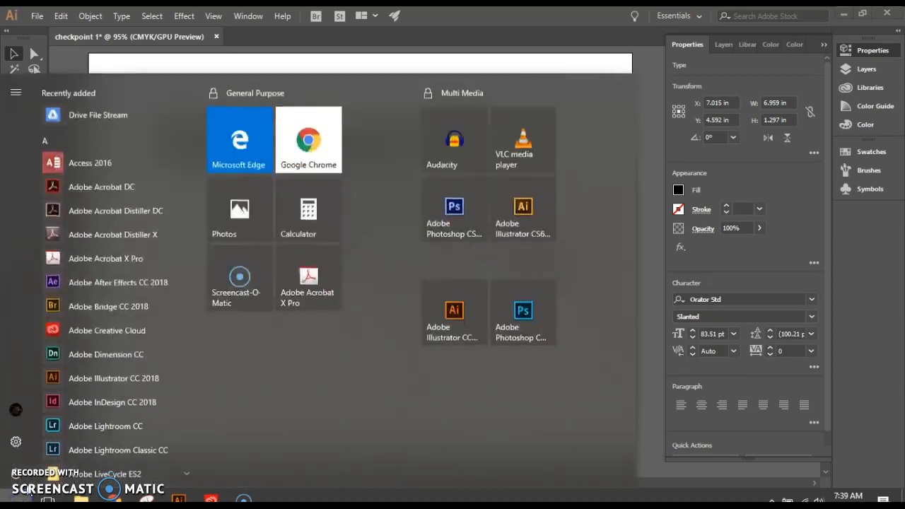
click(90, 323)
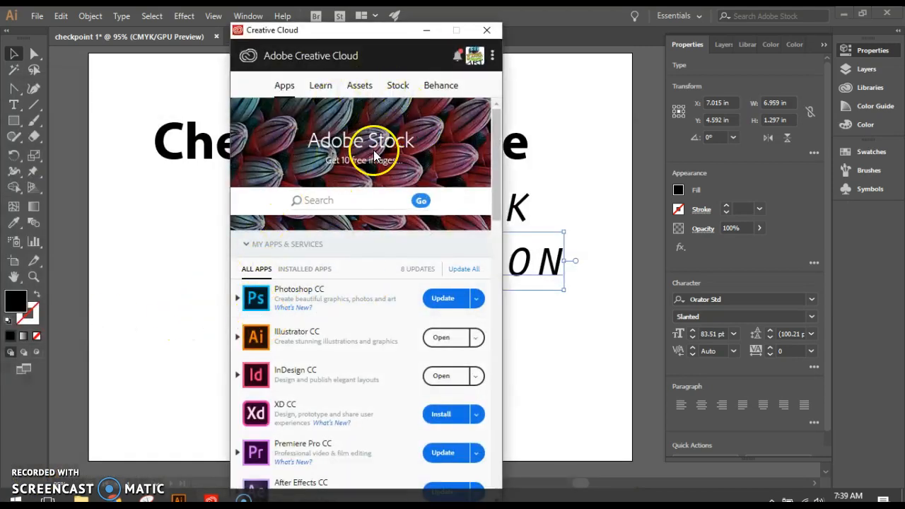
click(322, 86)
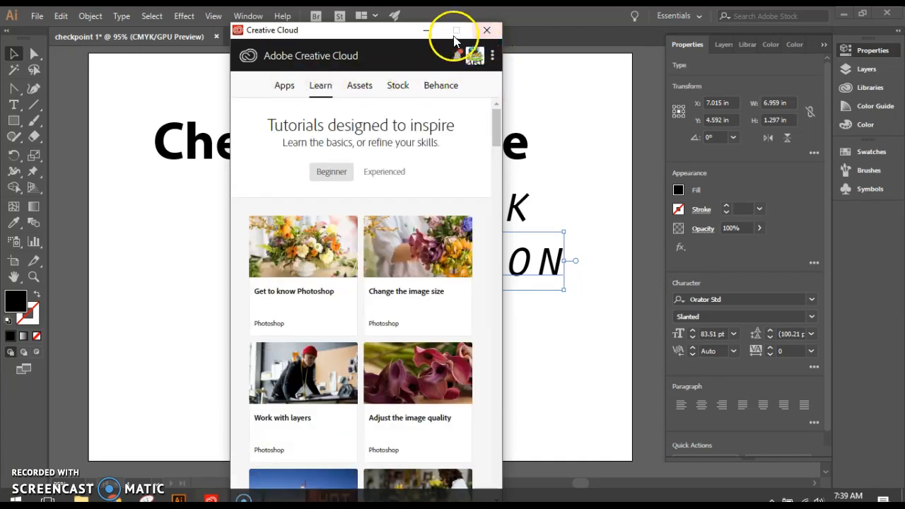
click(426, 30)
Switch to Chrome, search for adobe color in a new tab, and open the Adobe Color CC color wheel
click(114, 499)
click(81, 447)
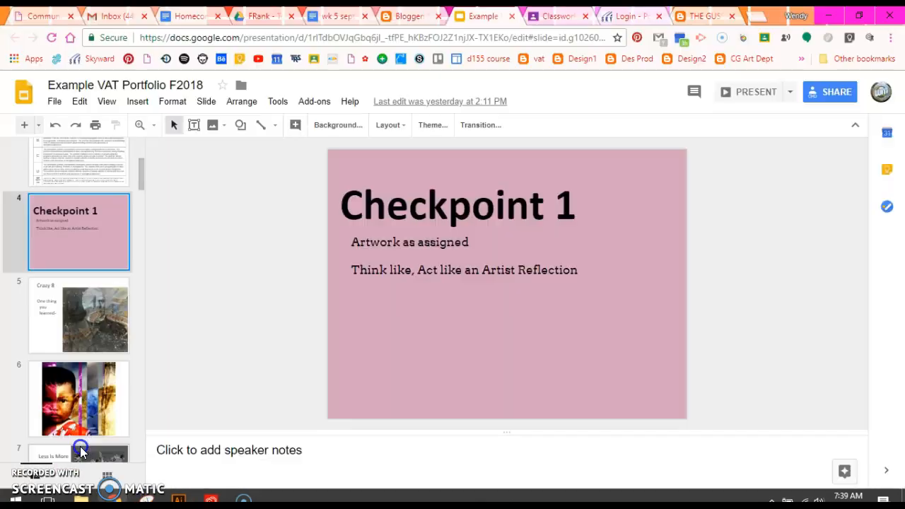
click(760, 17)
text(adobe color)
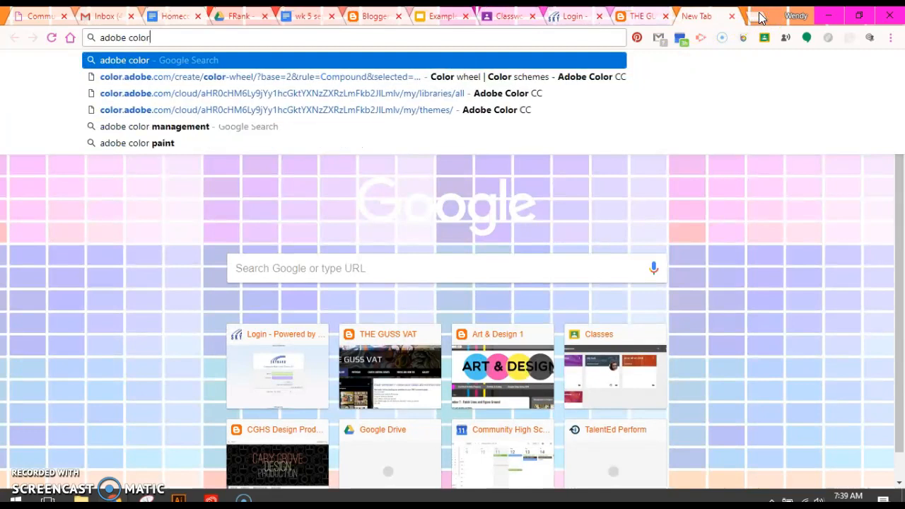
key(Return)
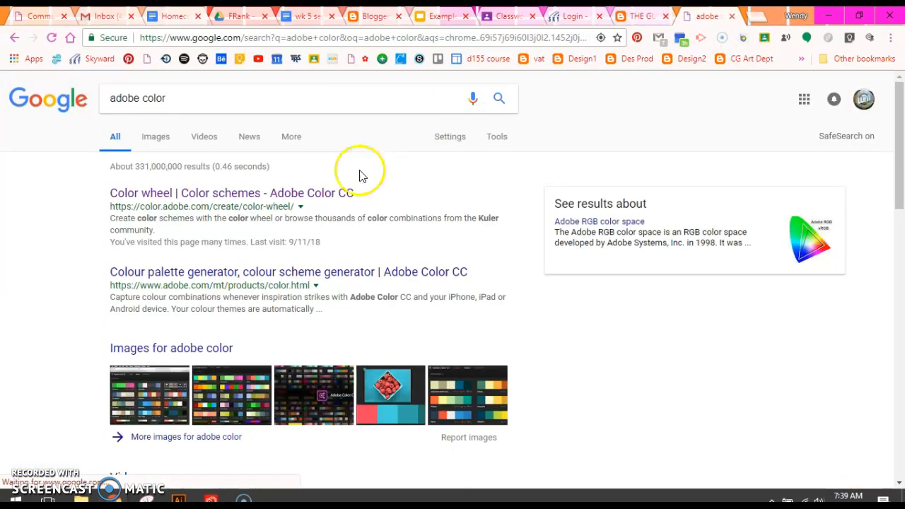
click(334, 198)
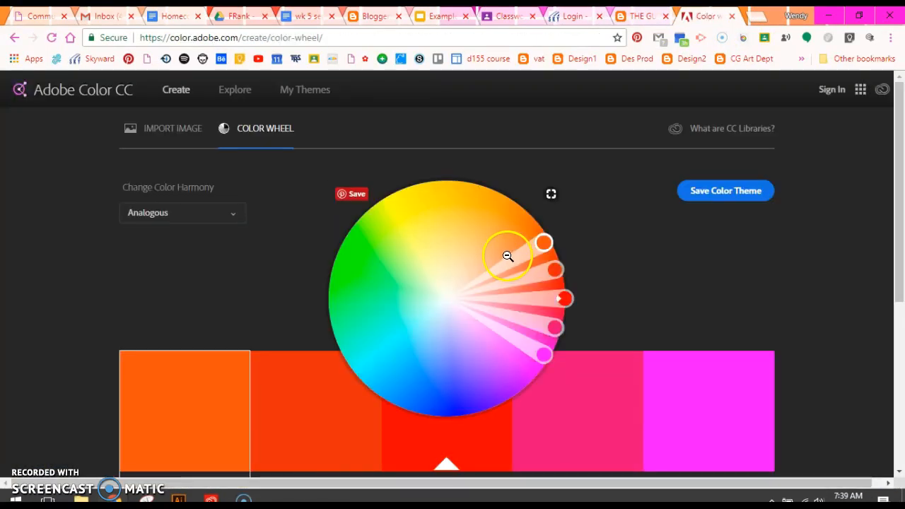
Shift the Analogous scheme's red base color slightly inward on the color wheel and list the available color harmony rules
drag(544, 244, 505, 204)
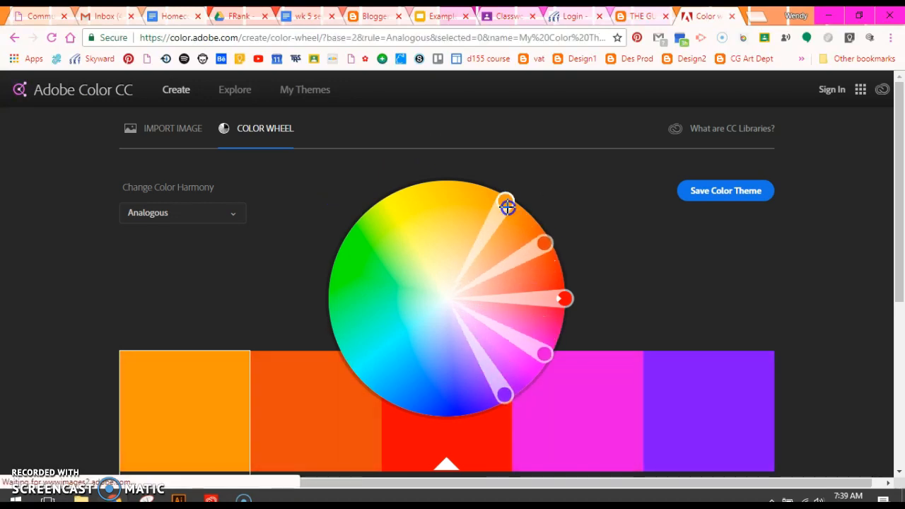
drag(563, 298, 539, 302)
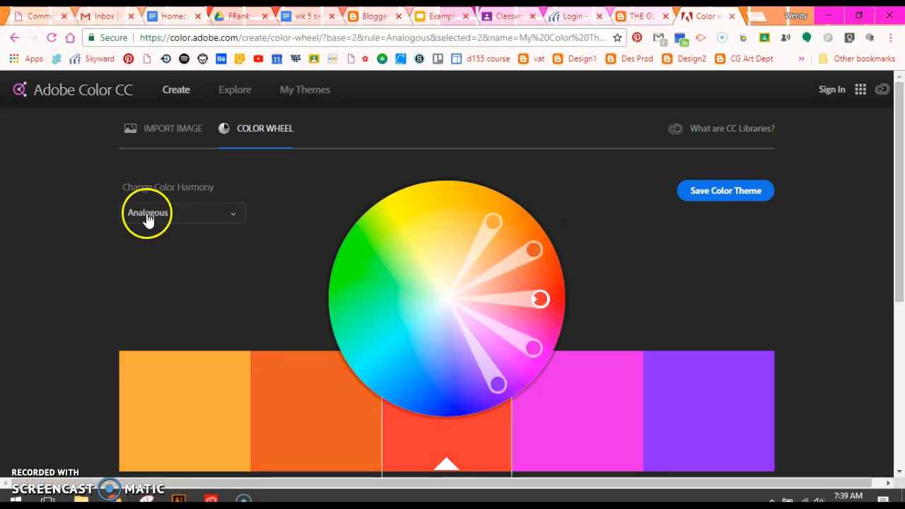
click(150, 216)
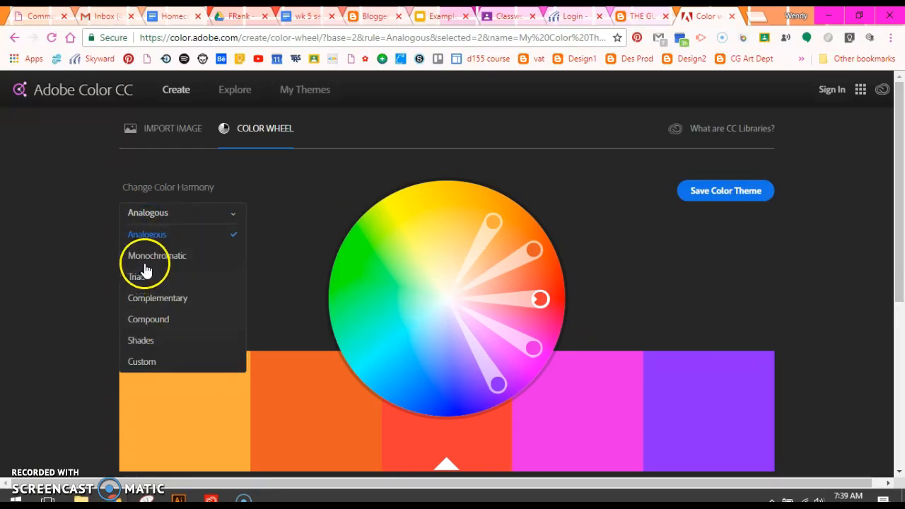
Look over the most popular community color themes and return to the color wheel
click(240, 103)
mouse_move(374, 263)
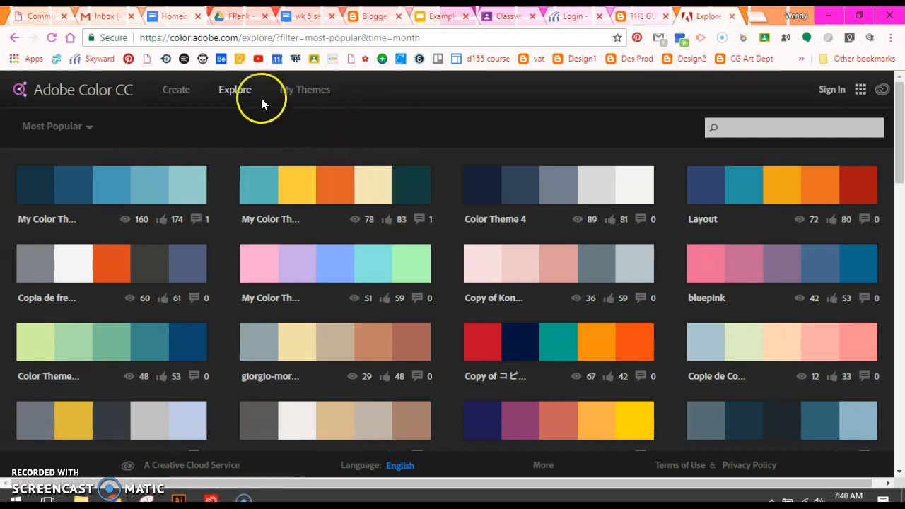
click(181, 93)
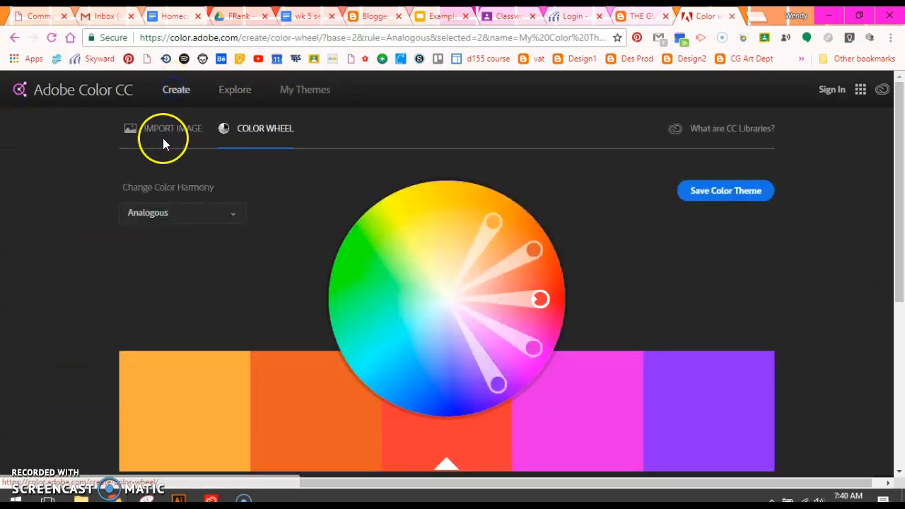
Import the image dawn-dusk-hd-wallpaper-149246 from Google Drive's My Drive > VAT fall 2018 > Portfolio cover folder to extract a color theme
click(168, 133)
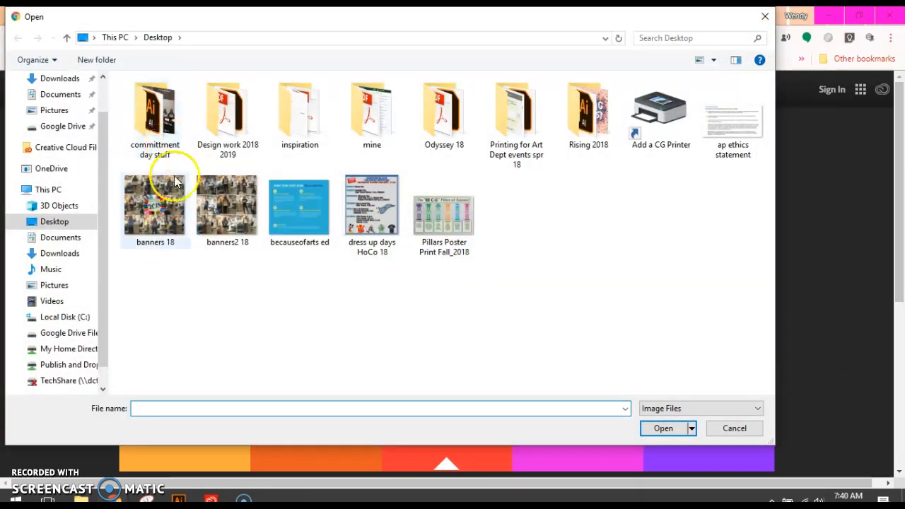
click(64, 332)
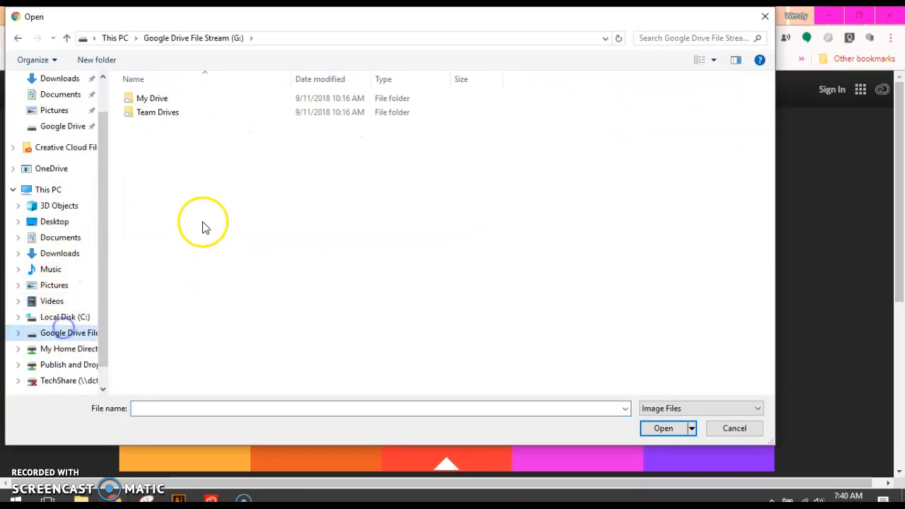
double_click(151, 96)
scroll(424, 244, down, 5)
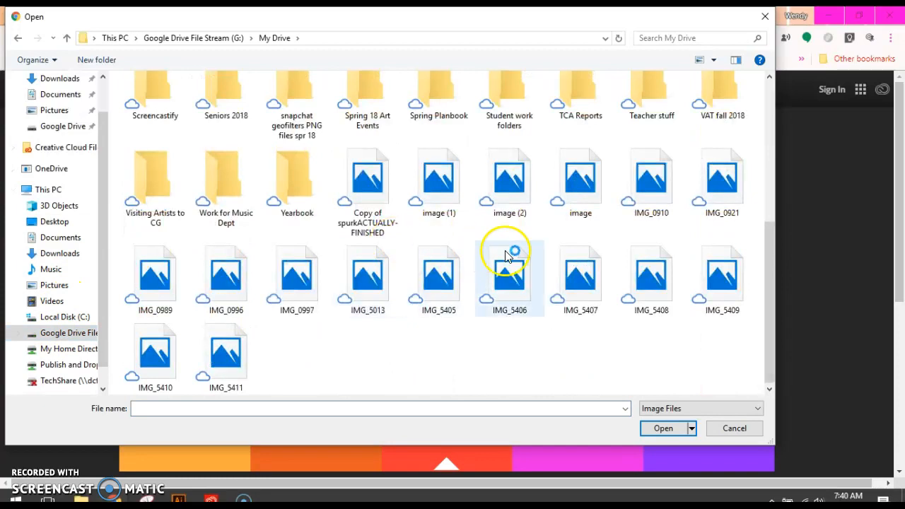
double_click(711, 93)
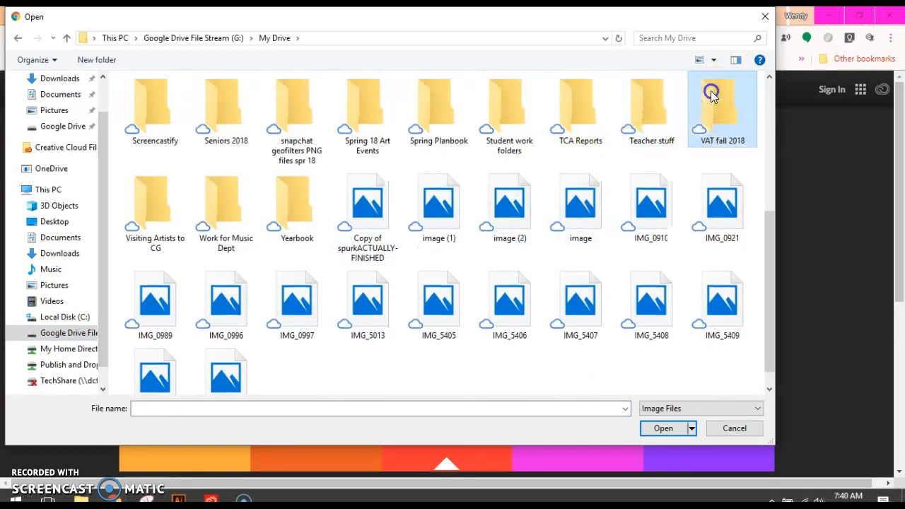
double_click(160, 141)
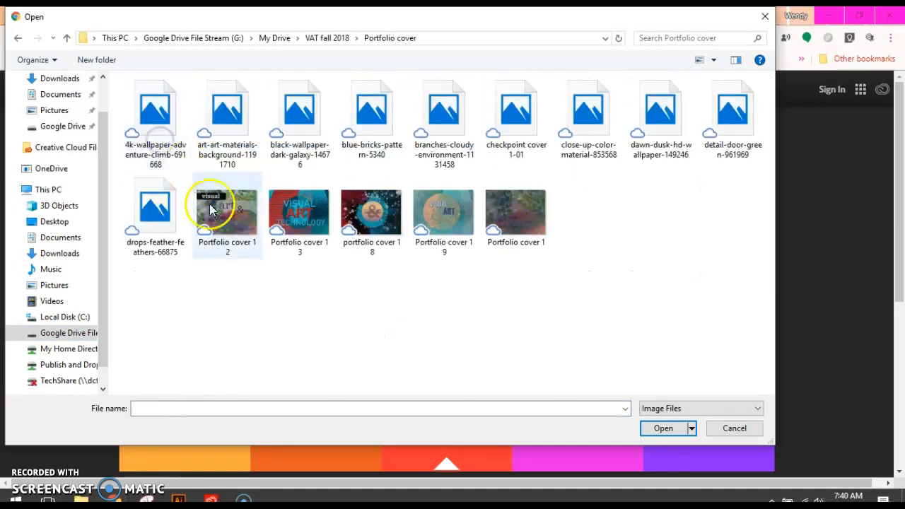
double_click(659, 125)
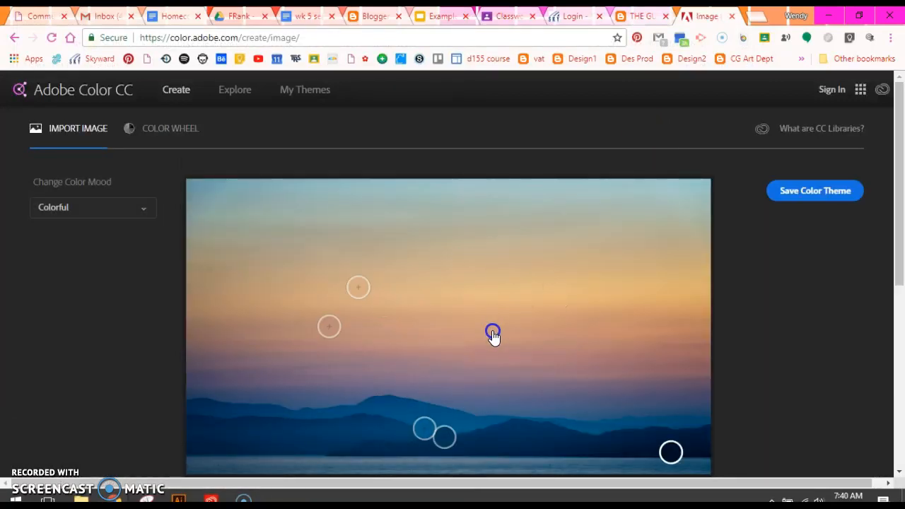
Try to save the extracted color theme by signing in with the Adobe ID, submitting the 2-step verification with the code left empty
click(813, 194)
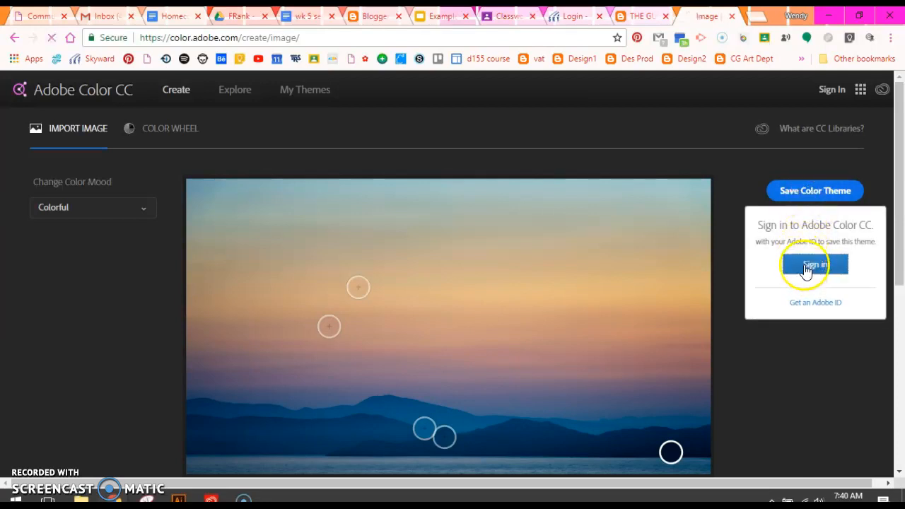
click(805, 268)
click(365, 275)
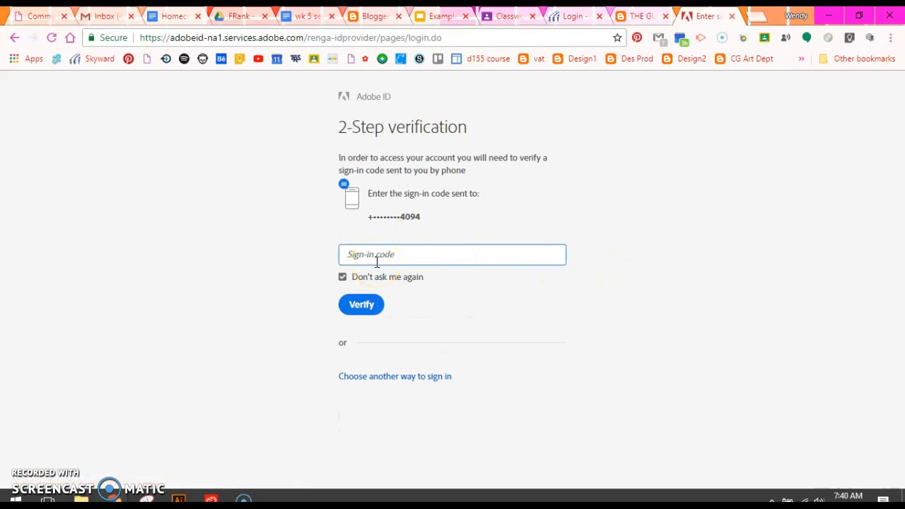
click(362, 306)
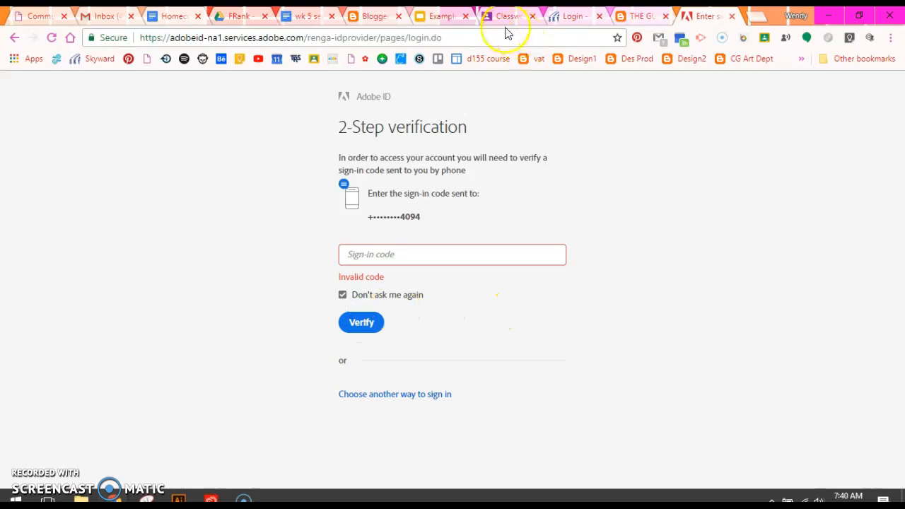
Close the Adobe sign-in page and go to the newest post of the THE GUSS VAT blog
click(732, 16)
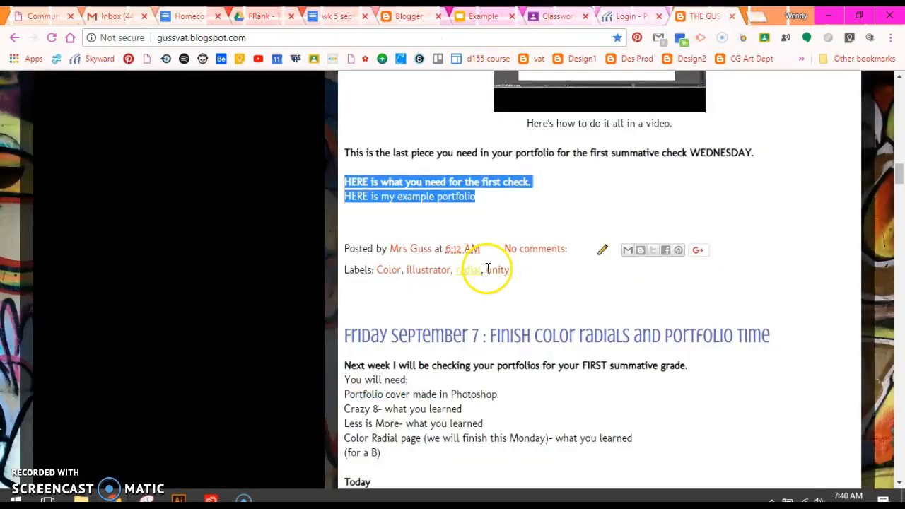
scroll(481, 276, up, 3)
scroll(481, 276, up, 20)
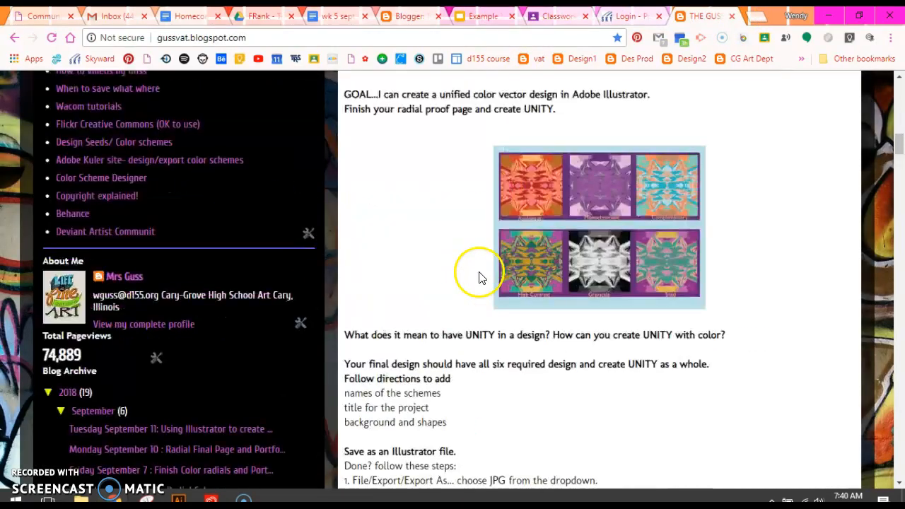
scroll(480, 268, up, 2)
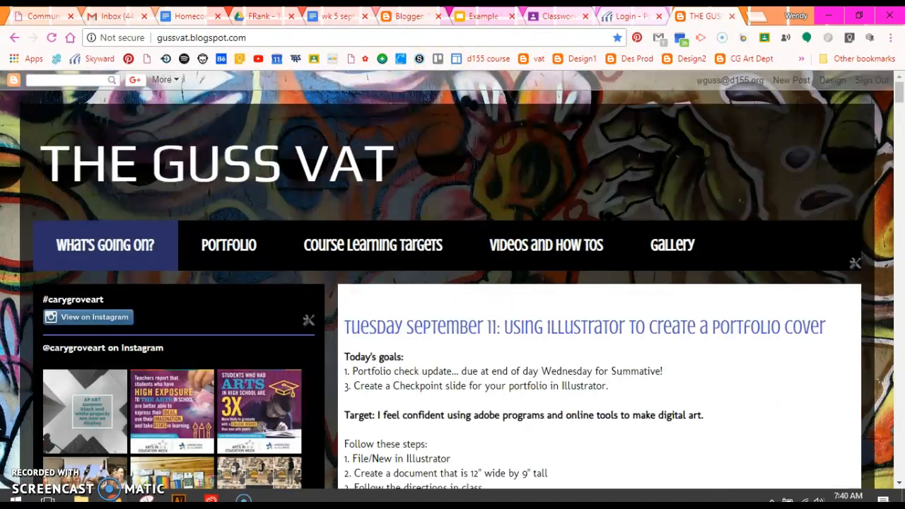
Switch to Illustrator and show the color themes saved in My Library
click(178, 499)
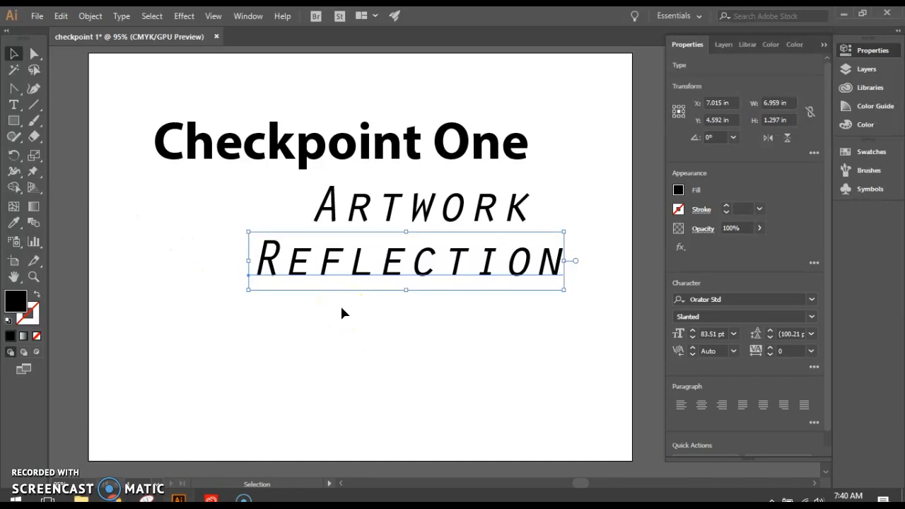
click(749, 45)
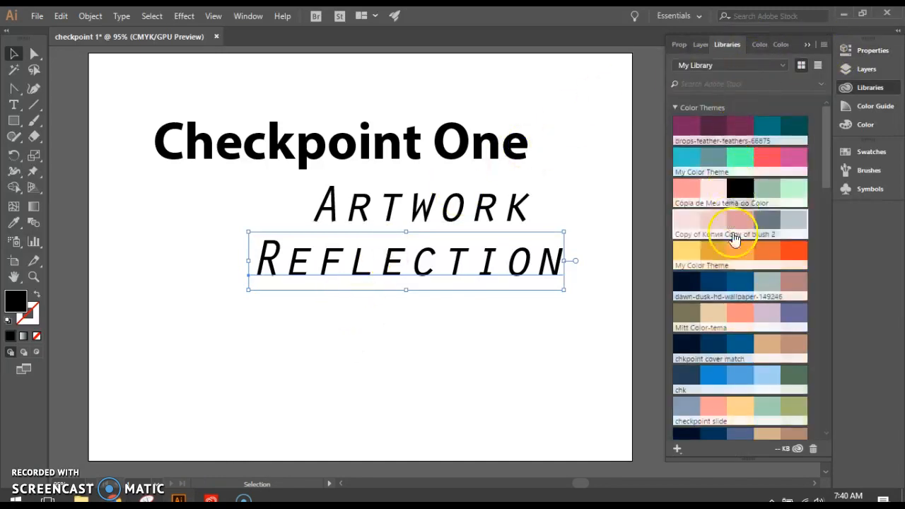
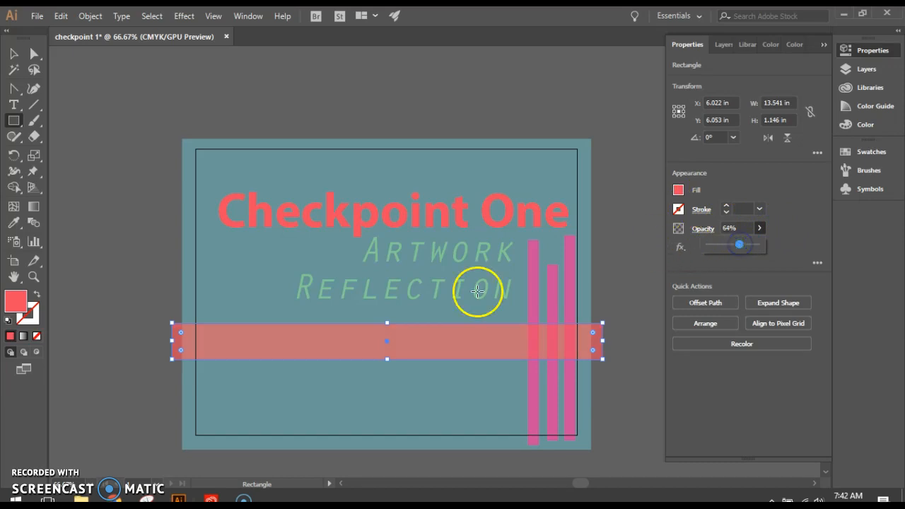
Enlarge the semi-transparent band to about 1.67 in high over the Checkpoint One title and fill it with the green from My Color Theme
drag(389, 322, 388, 306)
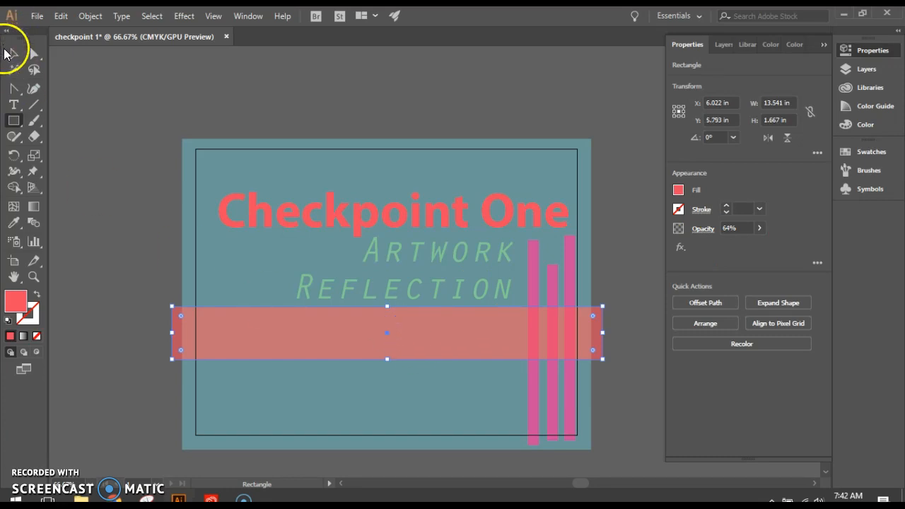
click(13, 53)
drag(462, 347, 469, 223)
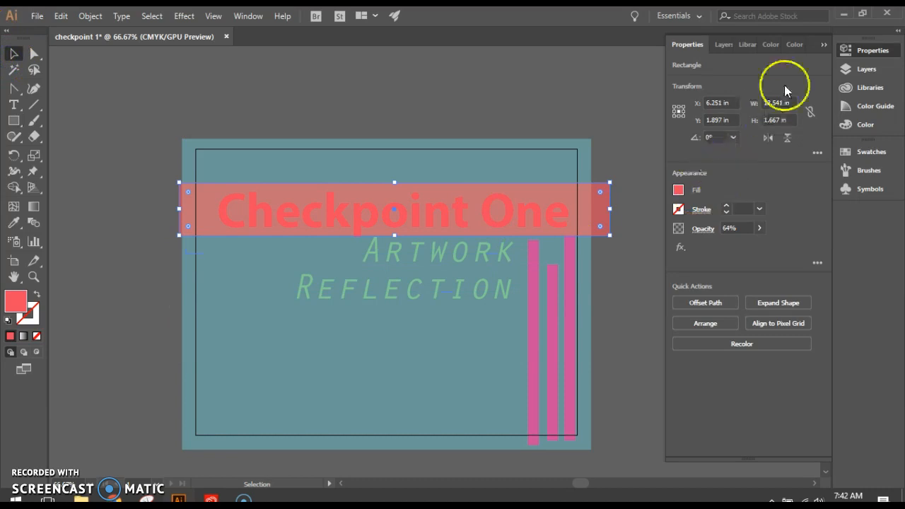
click(754, 41)
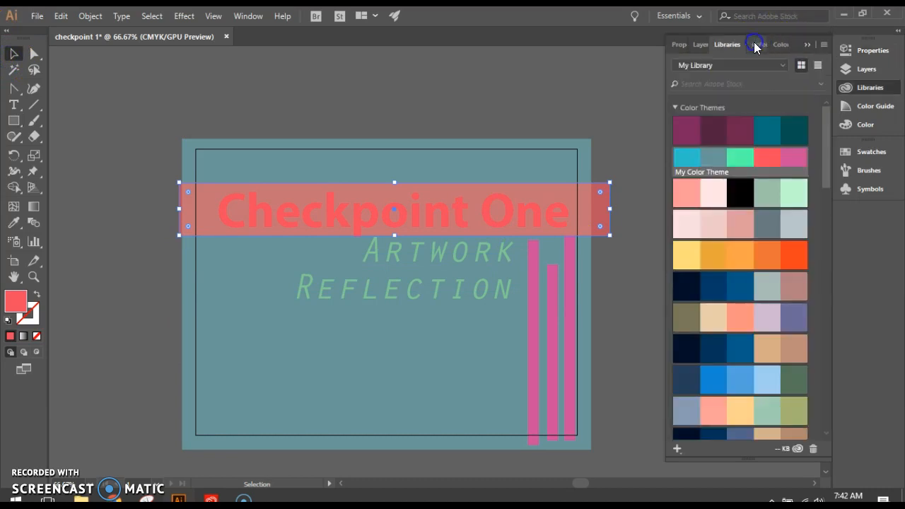
click(740, 157)
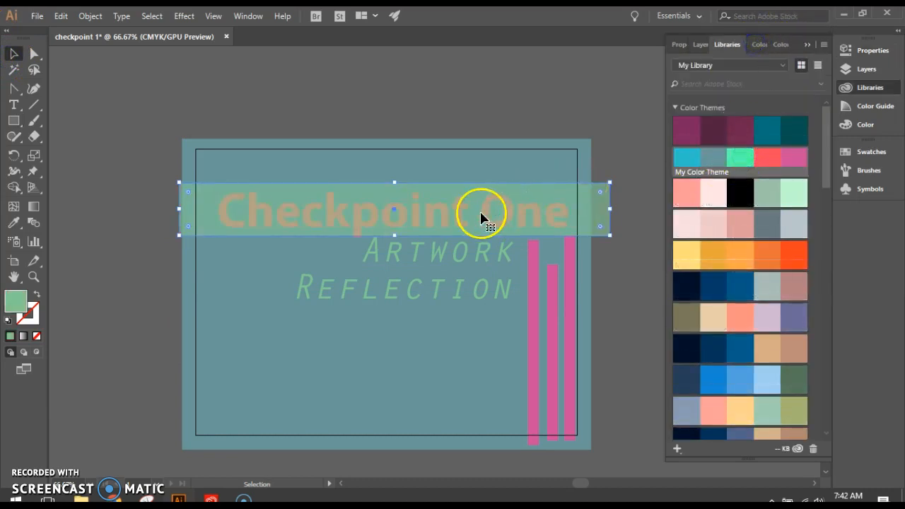
Bring the Checkpoint One title to the front and line up the green band behind it
drag(480, 216, 481, 195)
click(468, 227)
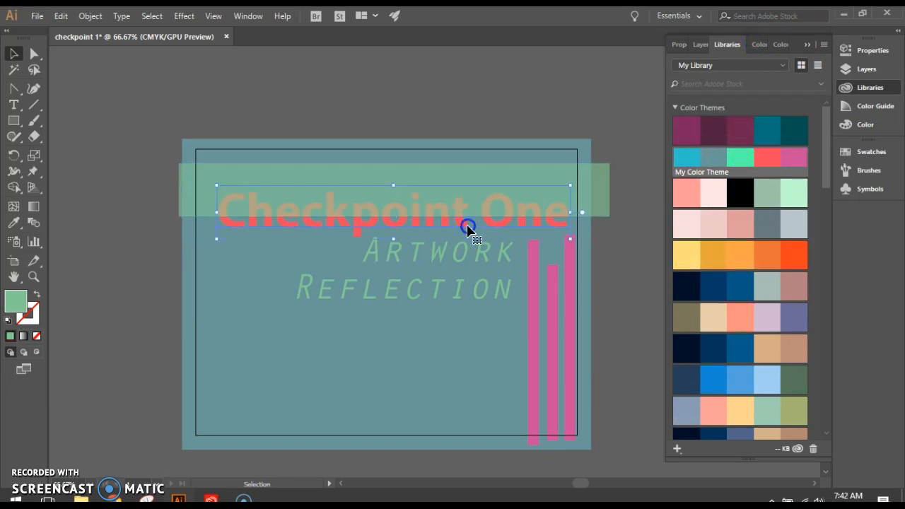
right_click(467, 228)
mouse_move(558, 417)
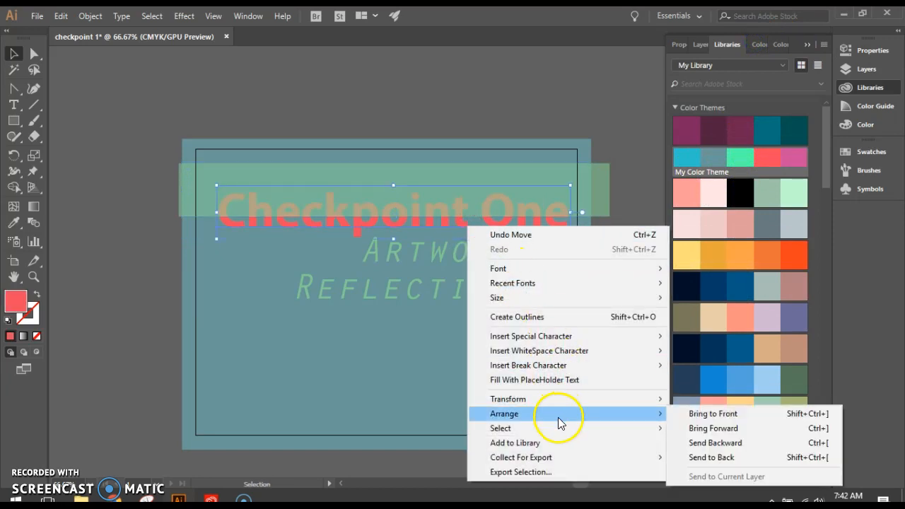
click(768, 412)
drag(599, 186, 601, 201)
click(122, 251)
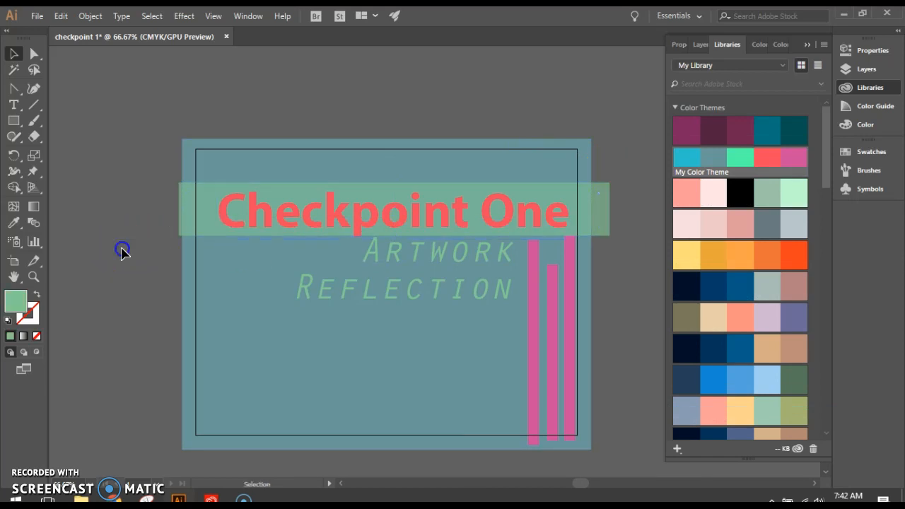
Add the text "1" in the lower left part of the artboard and scale it up to about 255 pt
click(13, 104)
click(253, 351)
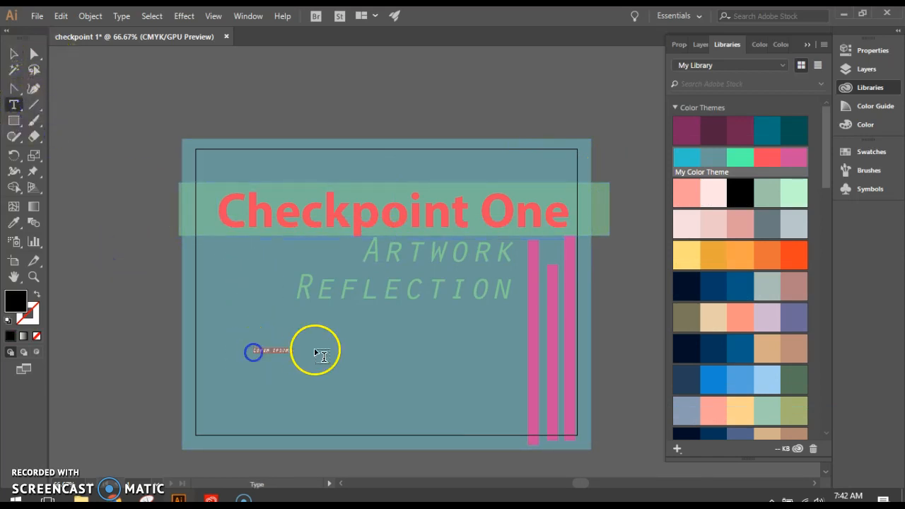
key(BackSpace)
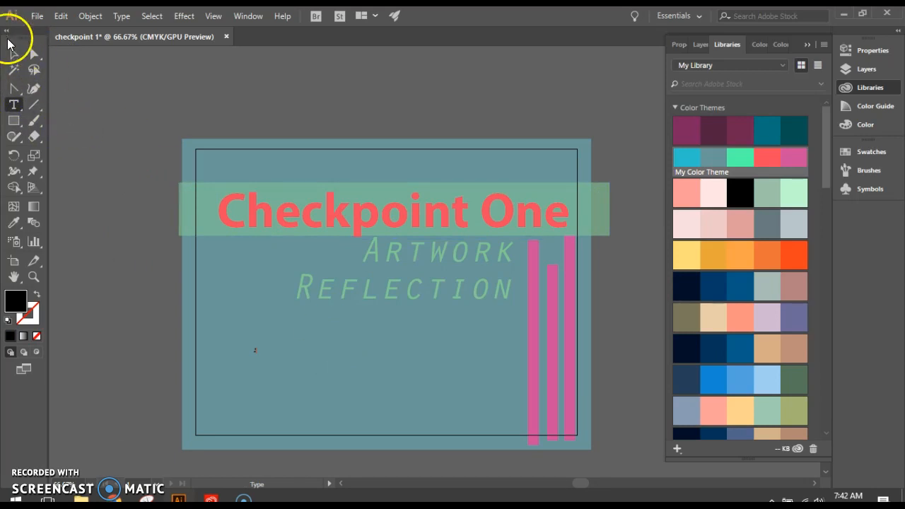
click(14, 54)
drag(255, 356, 319, 429)
drag(271, 359, 345, 284)
Change the 1's font to Ostrich Sans Medium and enlarge it to about 345 pt beside the word Reflection
click(679, 44)
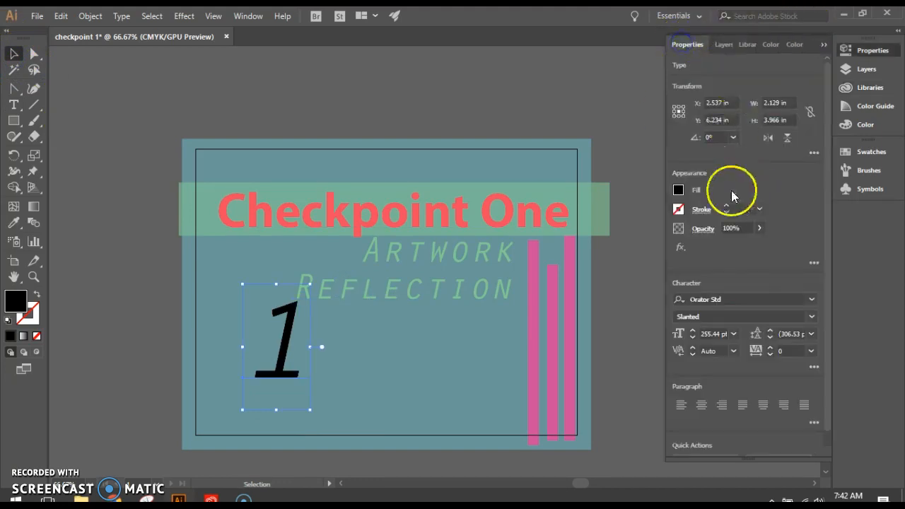
click(708, 303)
key(Down)
key(Down)
click(708, 299)
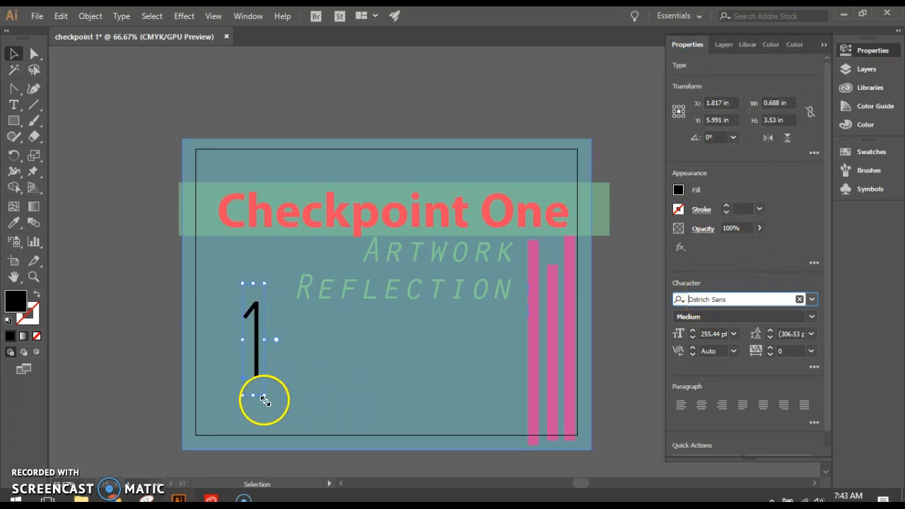
drag(263, 400, 299, 433)
drag(262, 356, 255, 332)
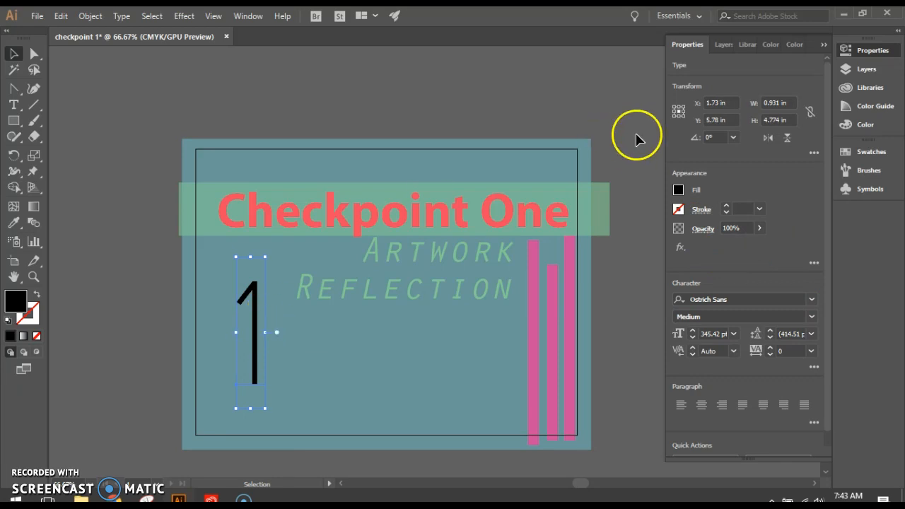
Fill the 1 with the bright turquoise from My Color Theme in the library
click(745, 43)
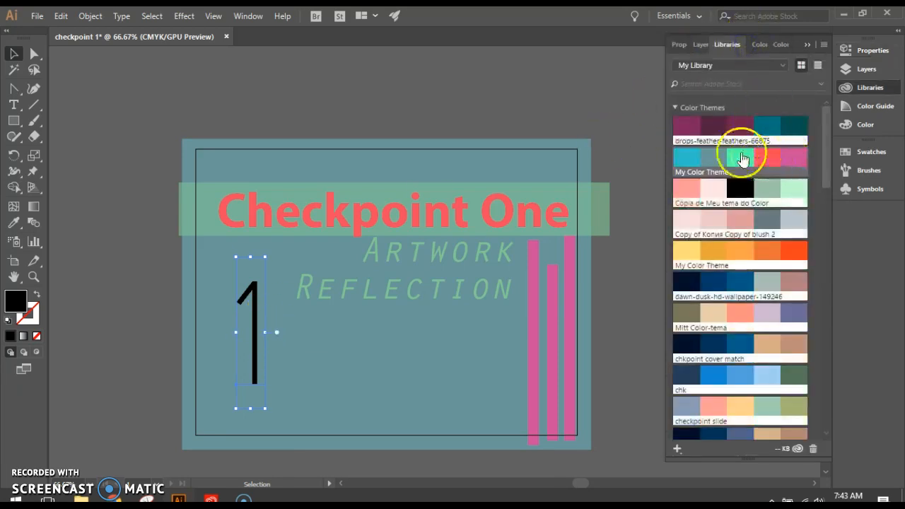
click(705, 157)
click(682, 156)
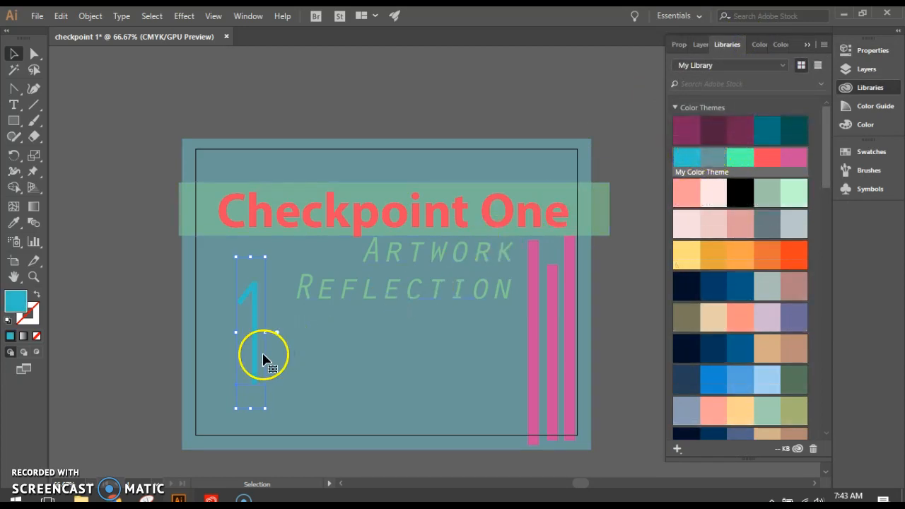
click(586, 204)
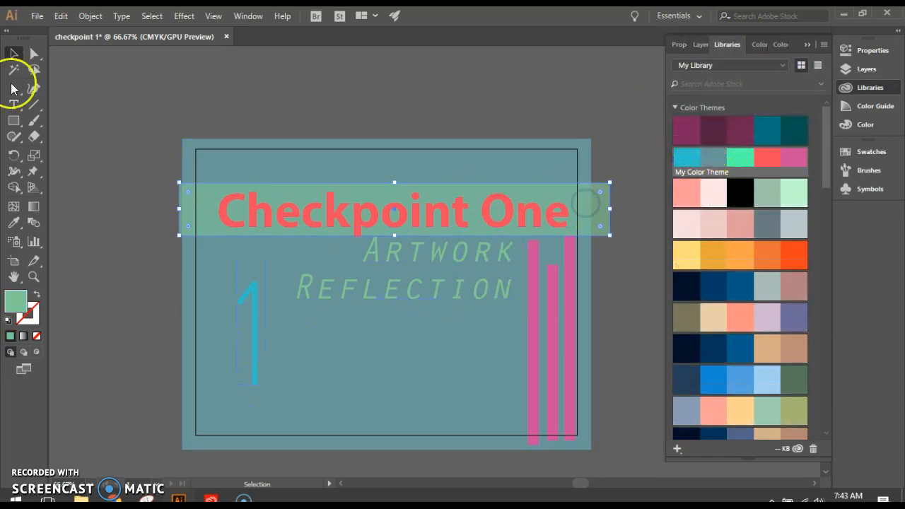
mouse_move(14, 120)
mouse_down()
mouse_move(70, 152)
mouse_move(9, 121)
mouse_up()
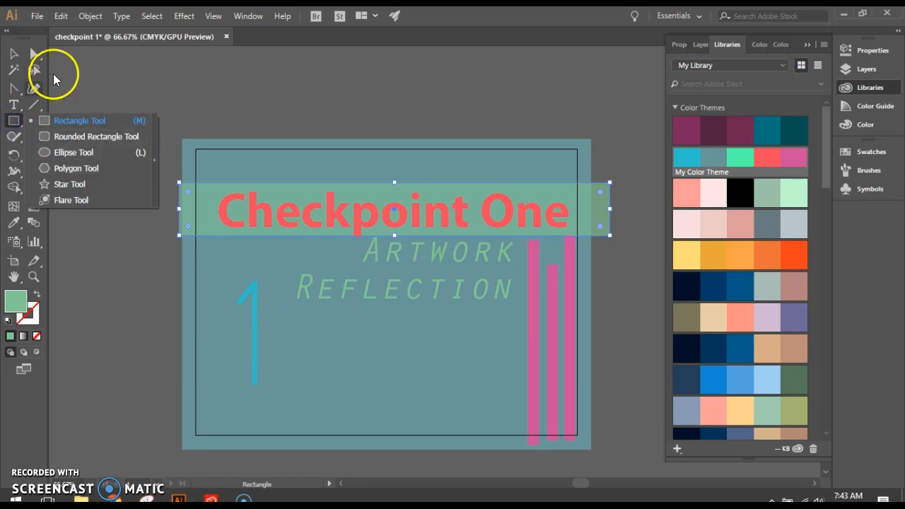
click(13, 54)
Move the large 1 off the artboard to its left and place a smaller copy above the artboard
drag(252, 329, 174, 125)
drag(184, 204, 251, 101)
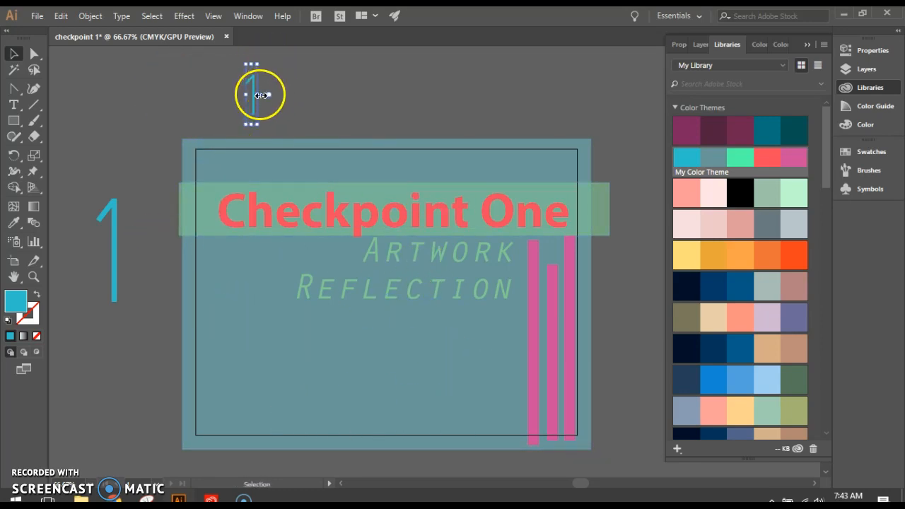
scroll(260, 95, up, 2)
drag(252, 135, 237, 122)
click(22, 120)
click(21, 121)
click(71, 200)
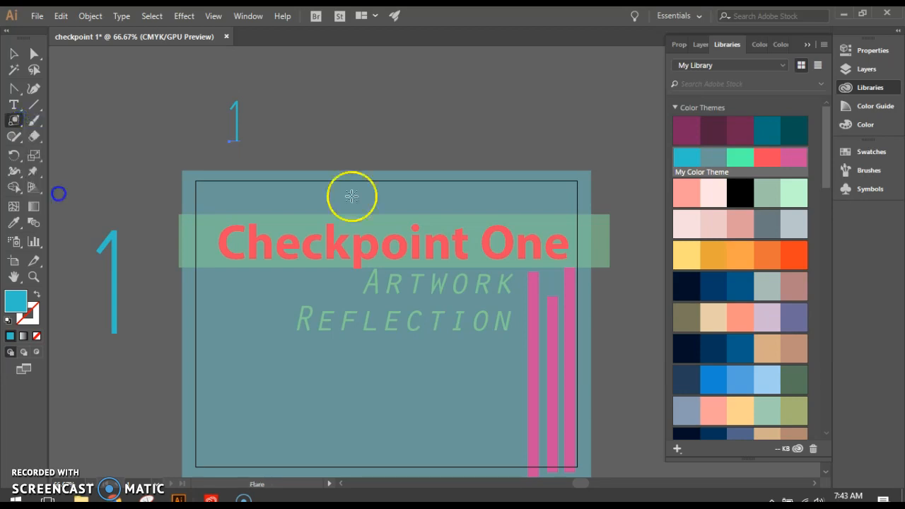
mouse_move(351, 86)
mouse_down()
mouse_move(367, 112)
mouse_move(357, 100)
mouse_up()
key(ctrl+z)
Draw a small triangle above the artboard with the Star tool and swap its fill and stroke to leave a turquoise outline
click(30, 125)
click(55, 184)
mouse_move(305, 97)
mouse_down()
mouse_move(319, 120)
mouse_move(328, 112)
mouse_up()
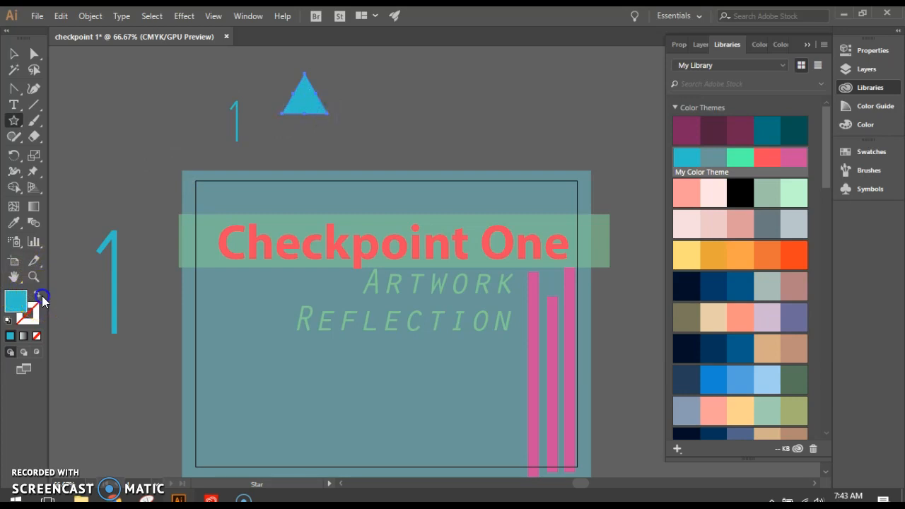
click(38, 296)
click(14, 54)
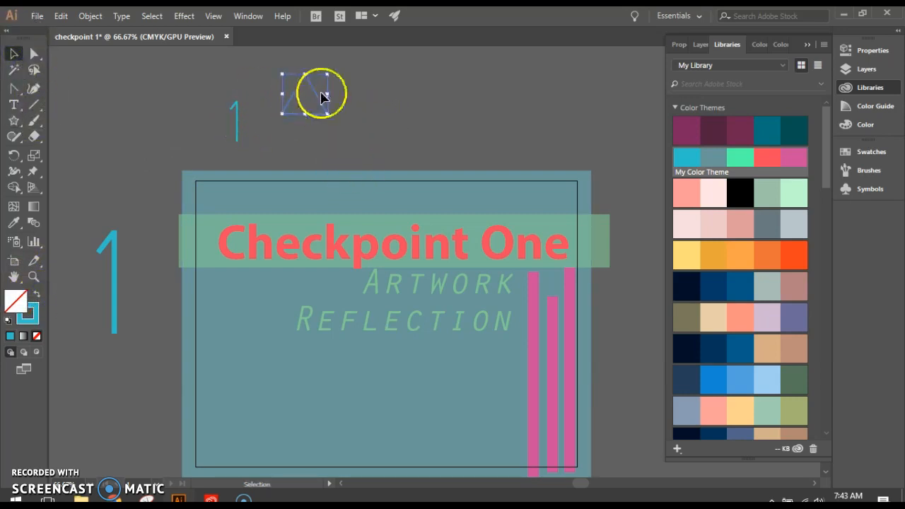
drag(326, 115, 316, 102)
Make a new pattern from the small 1 above the artboard
drag(220, 91, 246, 142)
click(89, 16)
mouse_move(170, 316)
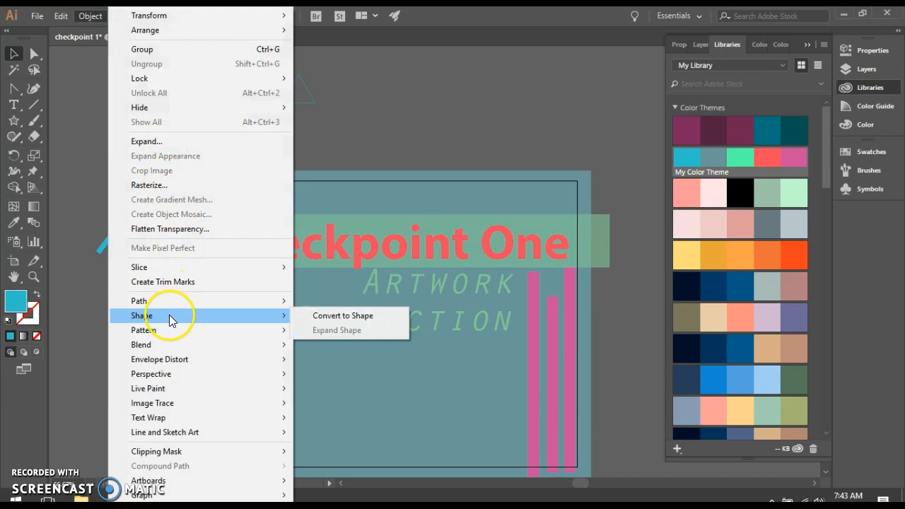
click(323, 332)
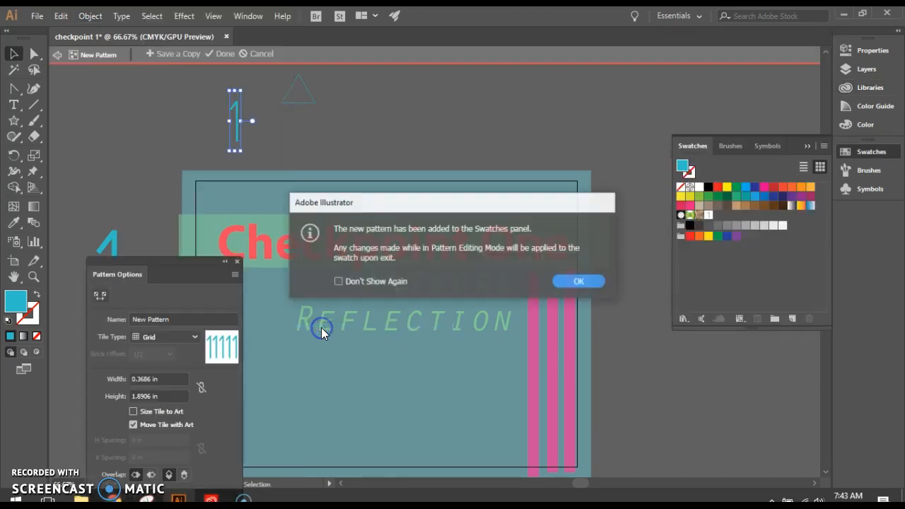
click(580, 282)
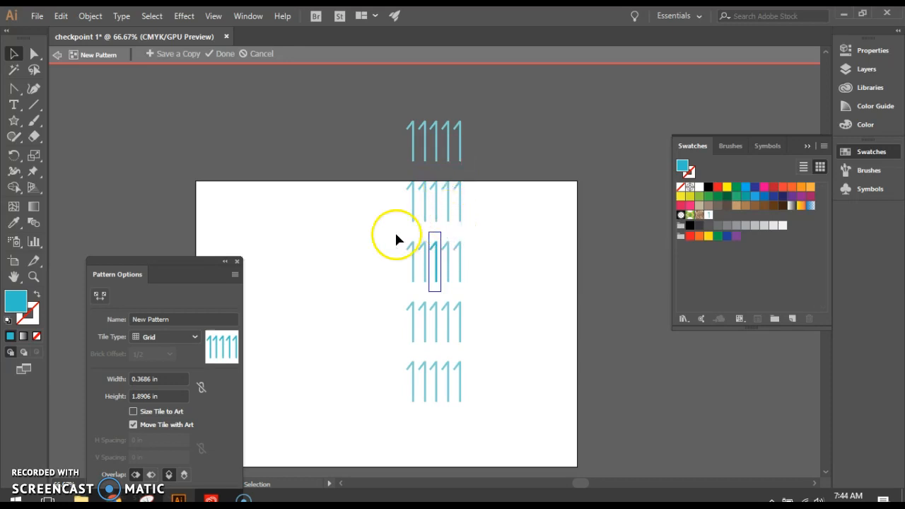
Try the Brick by Row and Hex by Column tile types, and set the pattern's tile type to Hex by Row
drag(163, 258, 188, 113)
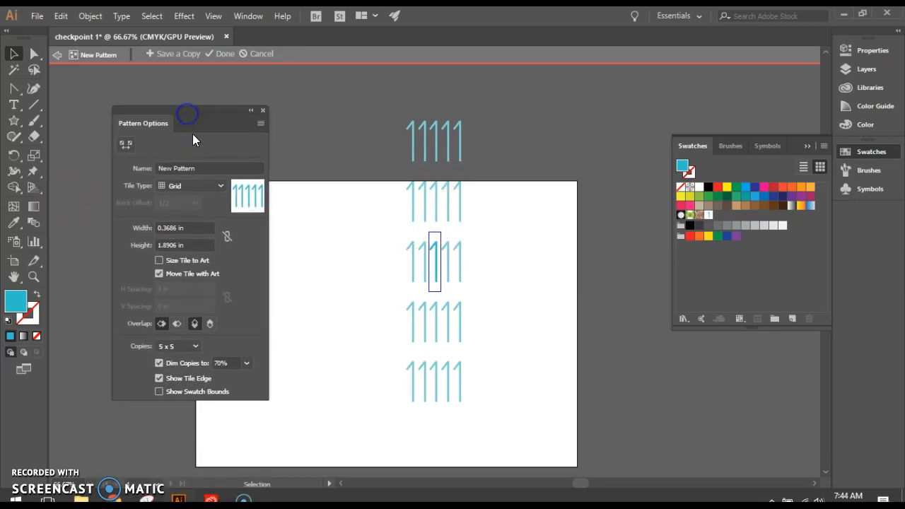
click(178, 186)
click(190, 214)
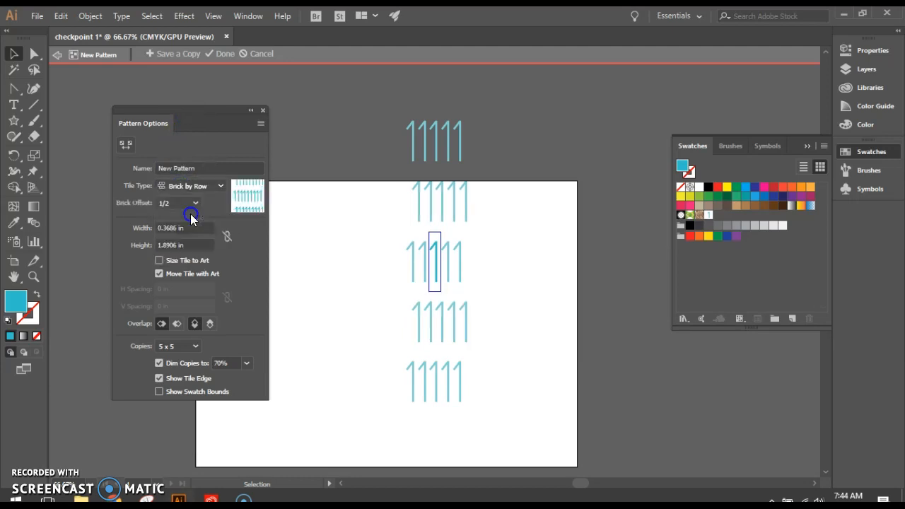
click(197, 188)
click(187, 241)
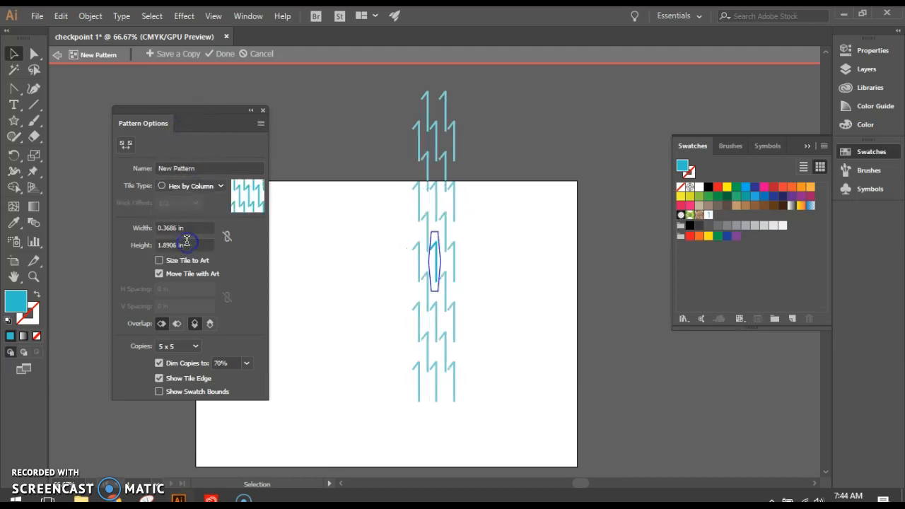
click(198, 192)
click(189, 259)
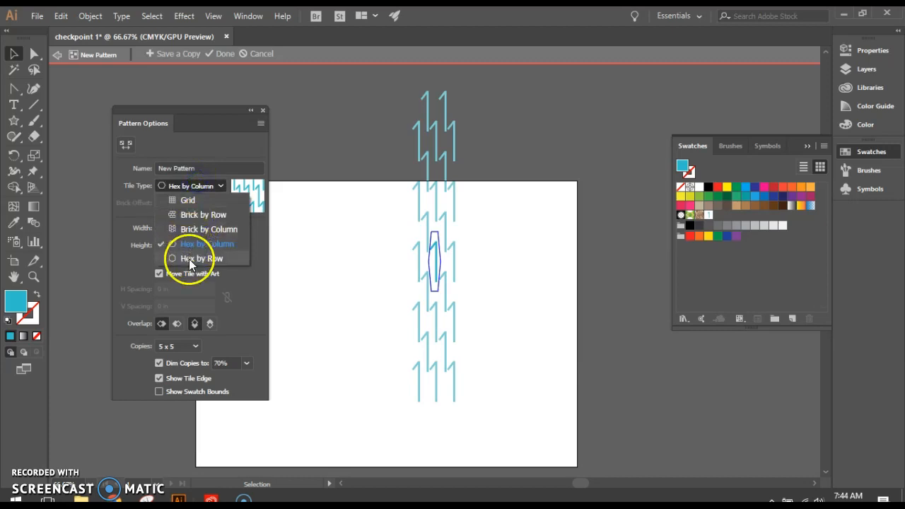
Turn the pattern's 1 into a turquoise outline without fill and stretch it wider and slightly taller
click(438, 278)
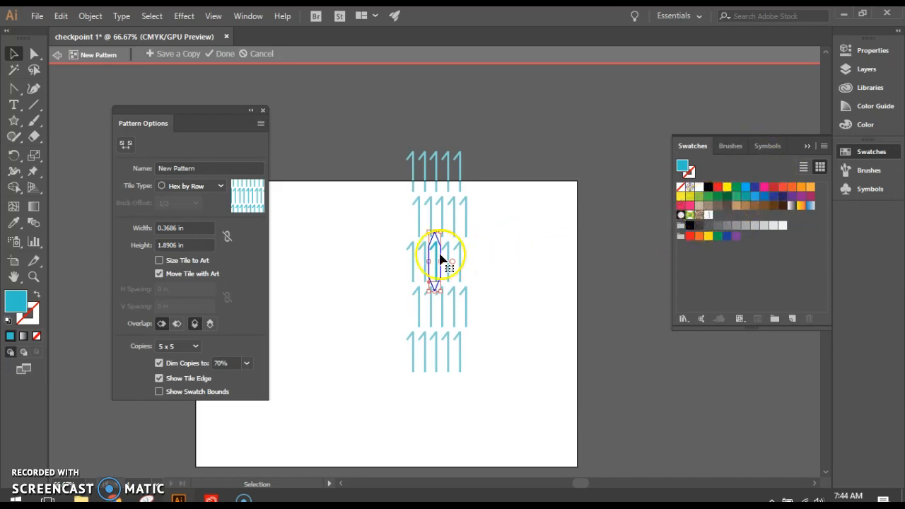
click(35, 294)
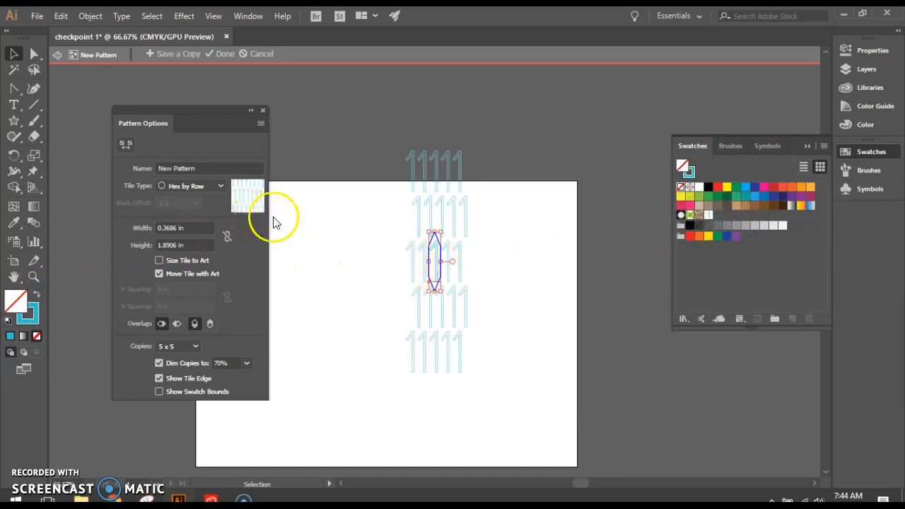
drag(438, 262, 454, 259)
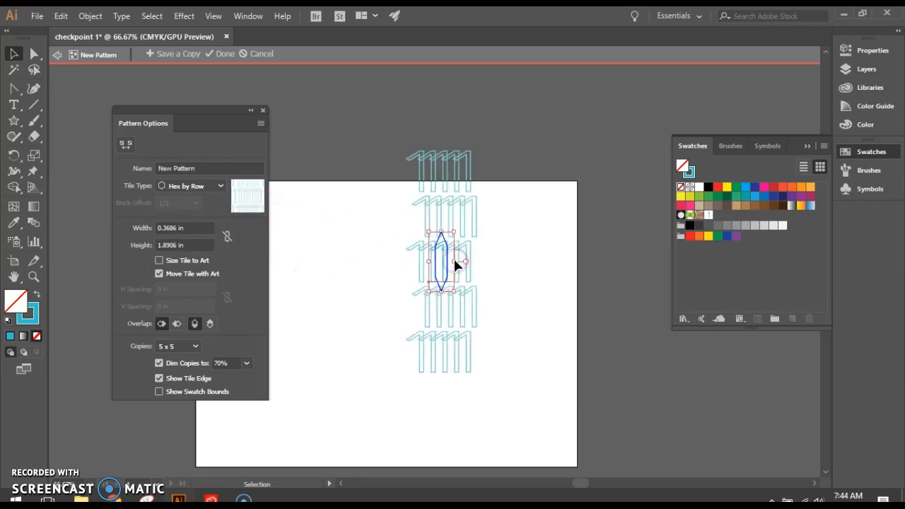
drag(439, 292, 441, 299)
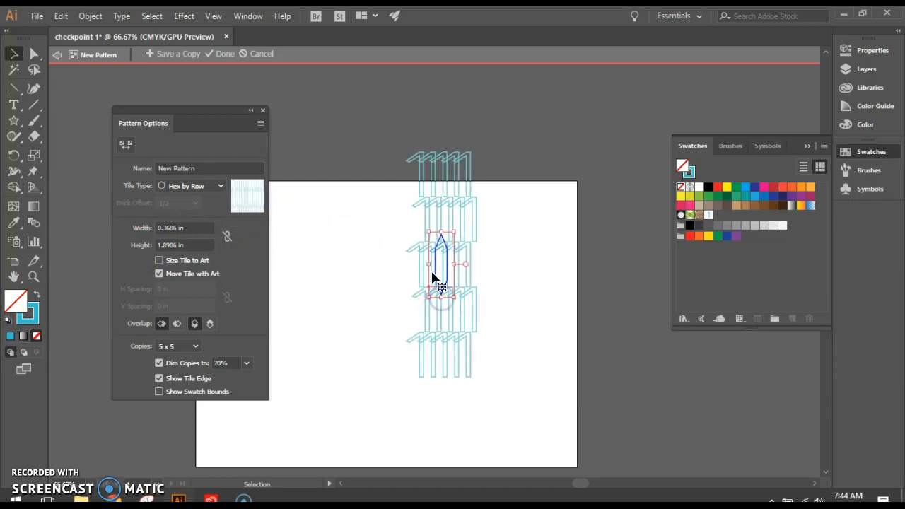
drag(429, 263, 434, 263)
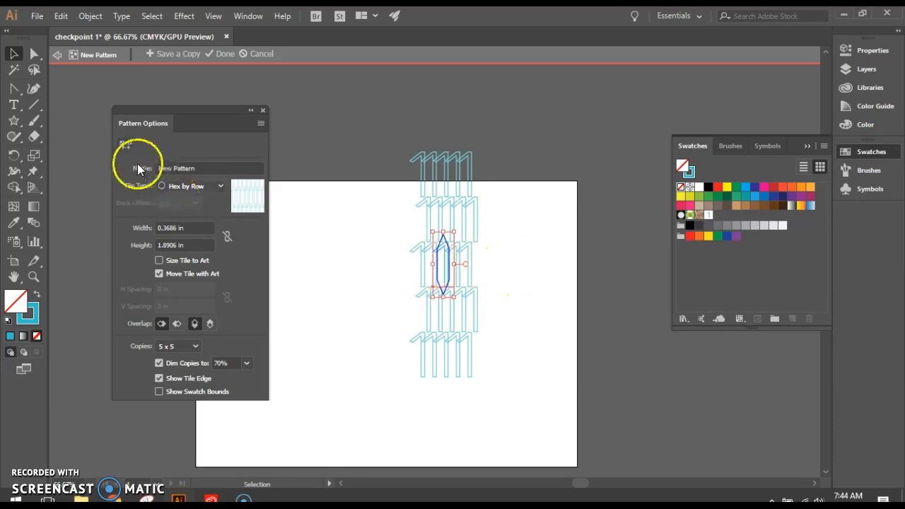
Resize the pattern tile with the Pattern Tile tool to about 0.62 in wide and 1.64 in high
click(126, 144)
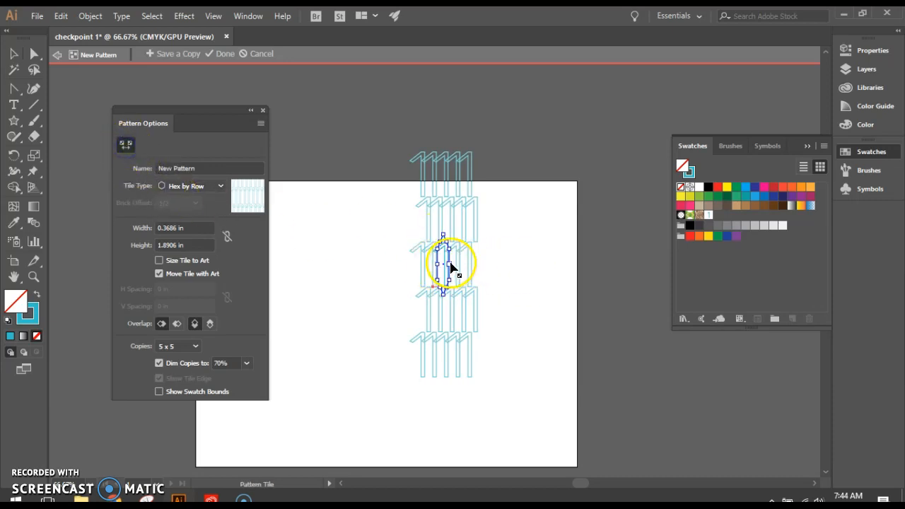
drag(450, 267, 457, 265)
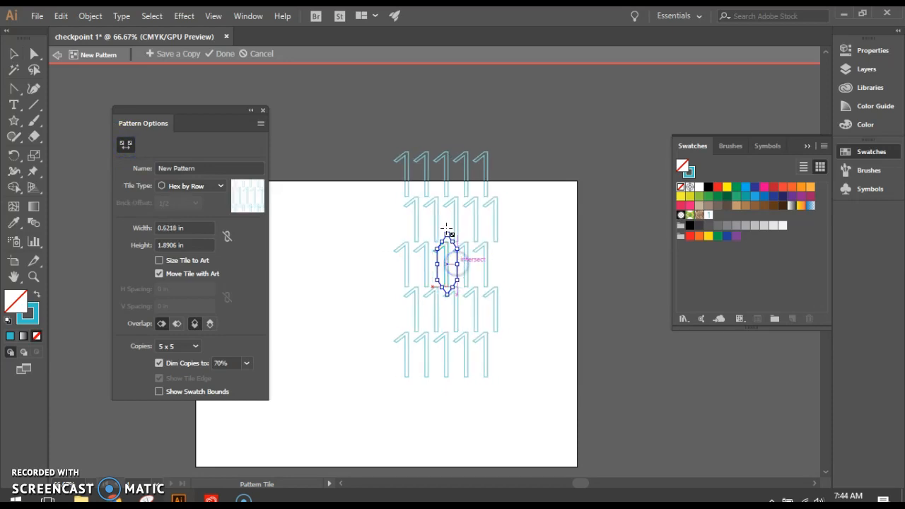
drag(447, 240, 447, 247)
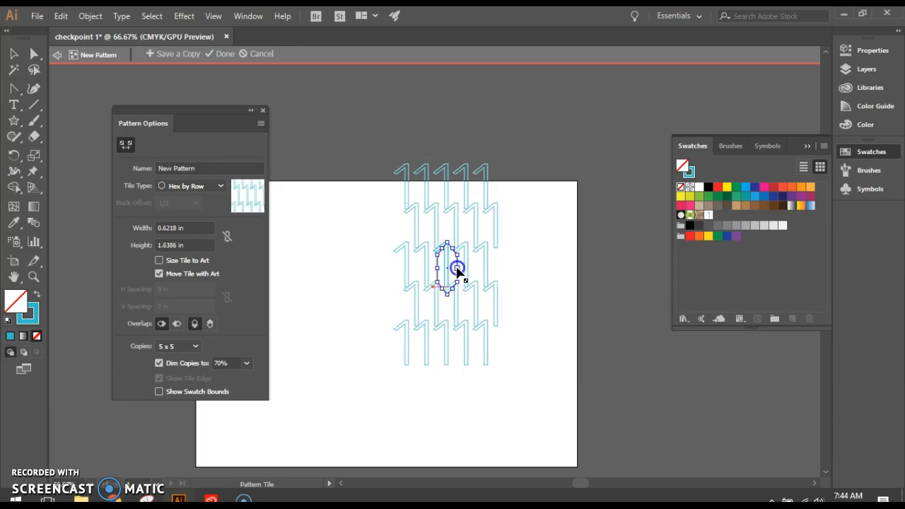
Narrow the pattern tile to about 0.47 in wide and finish editing the pattern
drag(454, 268, 453, 267)
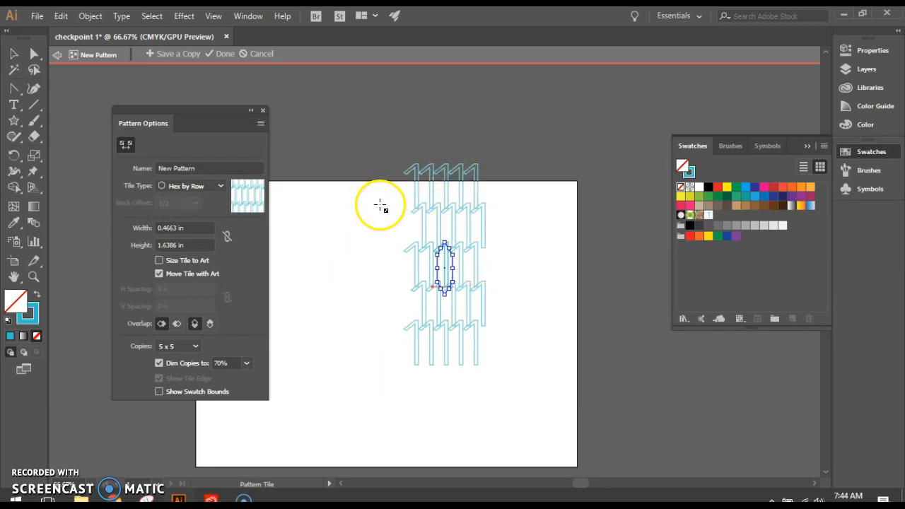
click(223, 54)
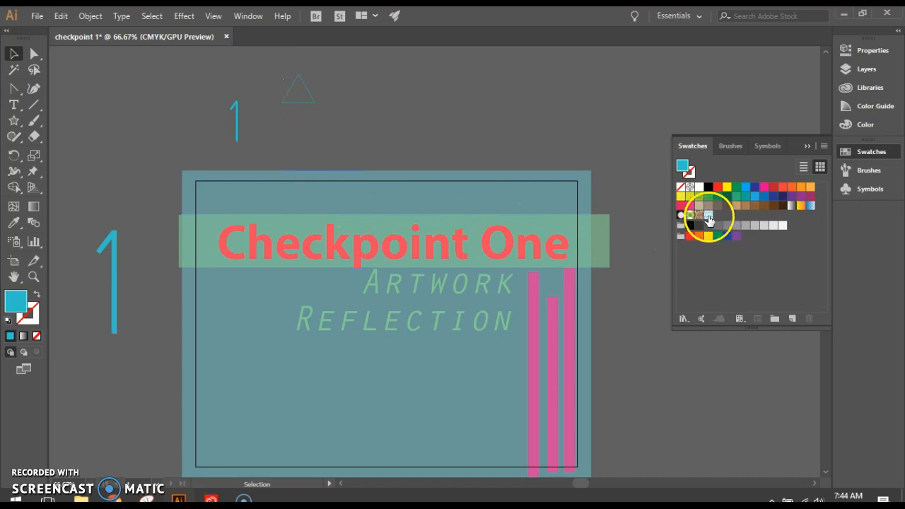
Draw a rectangle about 13.8 by 10.2 in over the whole title page and fill it with the new numeral pattern
scroll(186, 208, down, 1)
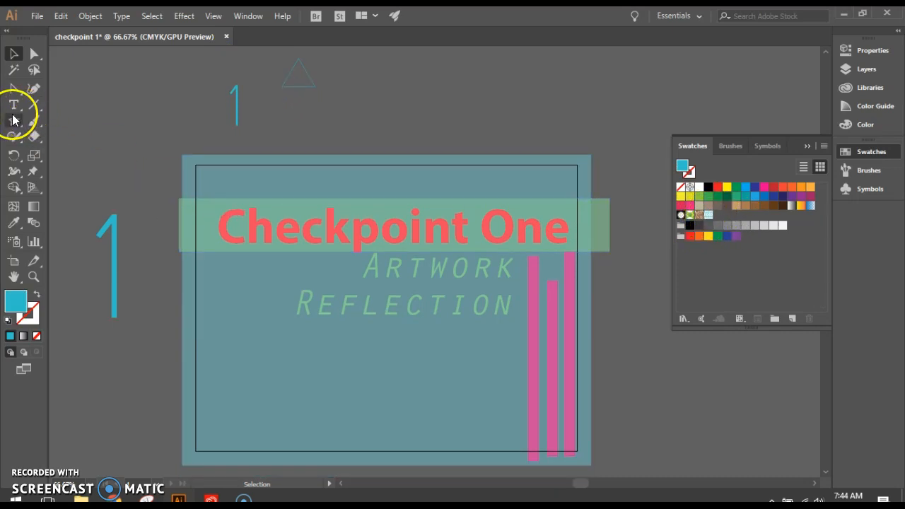
drag(14, 126, 51, 117)
drag(169, 145, 611, 471)
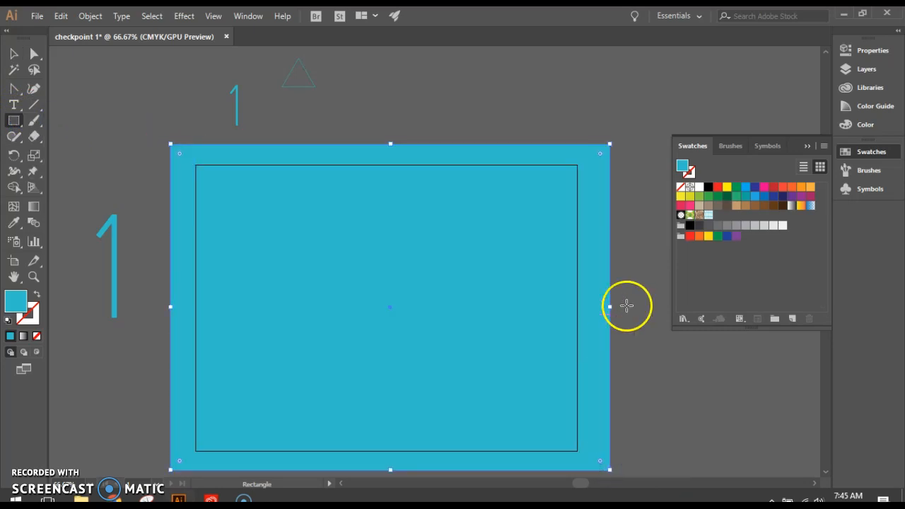
click(708, 216)
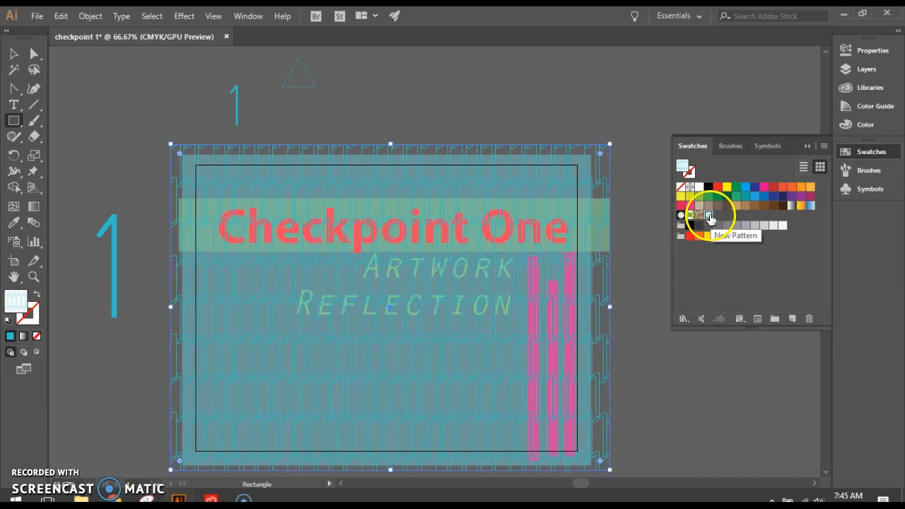
Move the pattern-filled rectangle lower so it sticks out below the page artwork and send it to the back
click(12, 56)
drag(295, 308, 329, 349)
scroll(336, 301, down, 2)
scroll(335, 300, down, 2)
drag(420, 262, 371, 275)
right_click(372, 275)
mouse_move(498, 422)
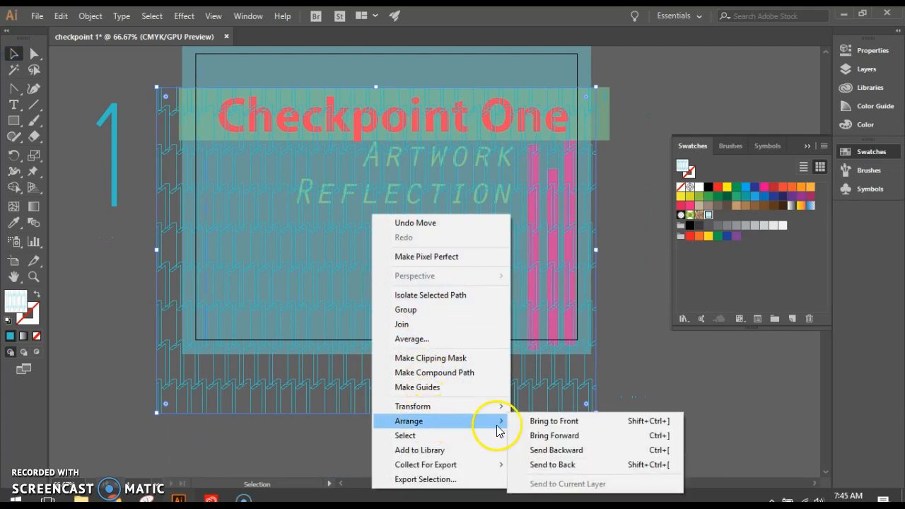
click(542, 467)
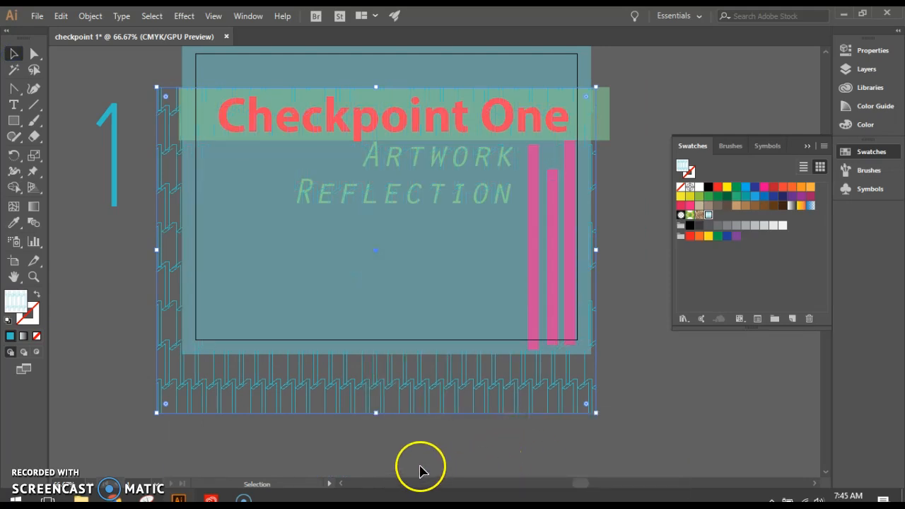
Send the solid teal background rectangle behind the pattern and move the pattern rectangle up to cover the artboard
click(333, 319)
right_click(333, 318)
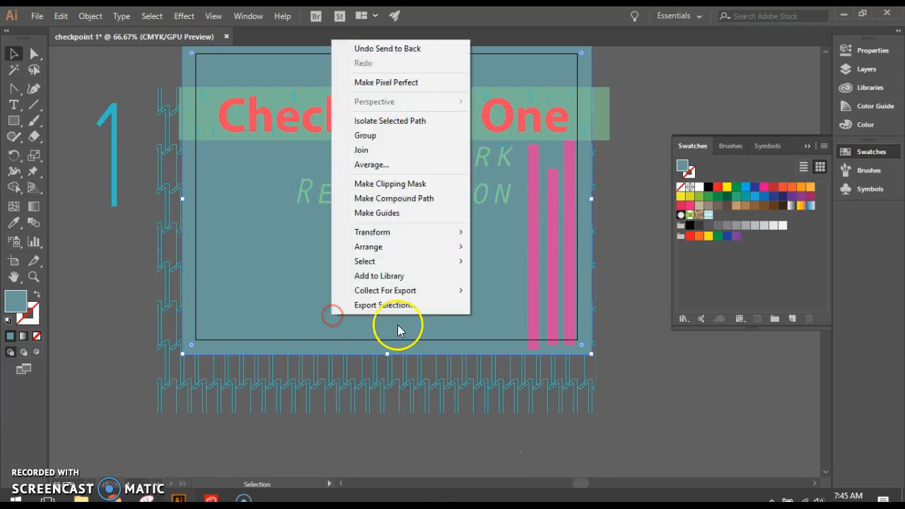
mouse_move(406, 247)
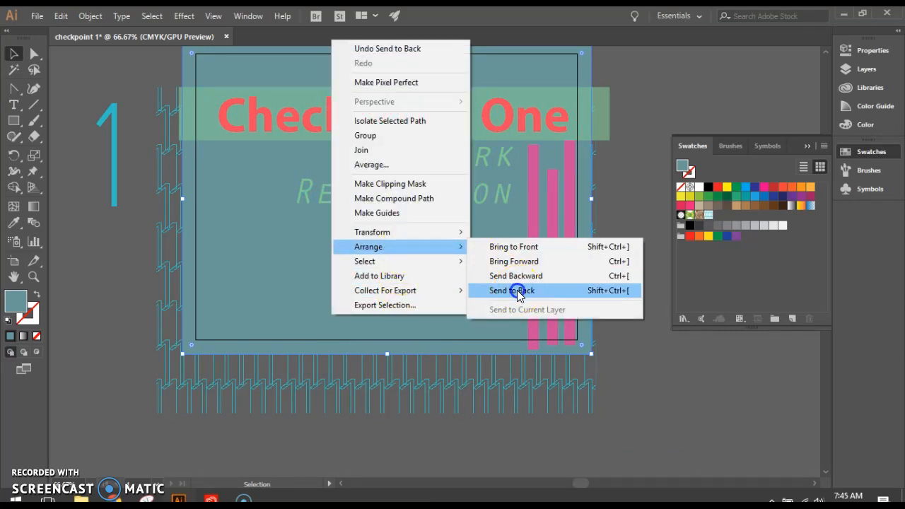
click(516, 290)
scroll(424, 410, up, 2)
drag(419, 427, 442, 375)
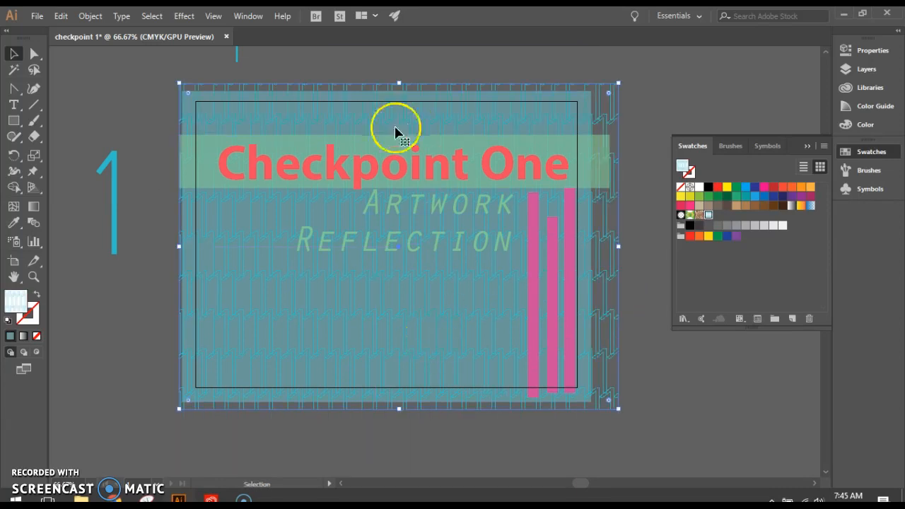
Reduce the pattern rectangle's opacity to 35% and show the library color themes again
click(871, 57)
drag(758, 245, 723, 250)
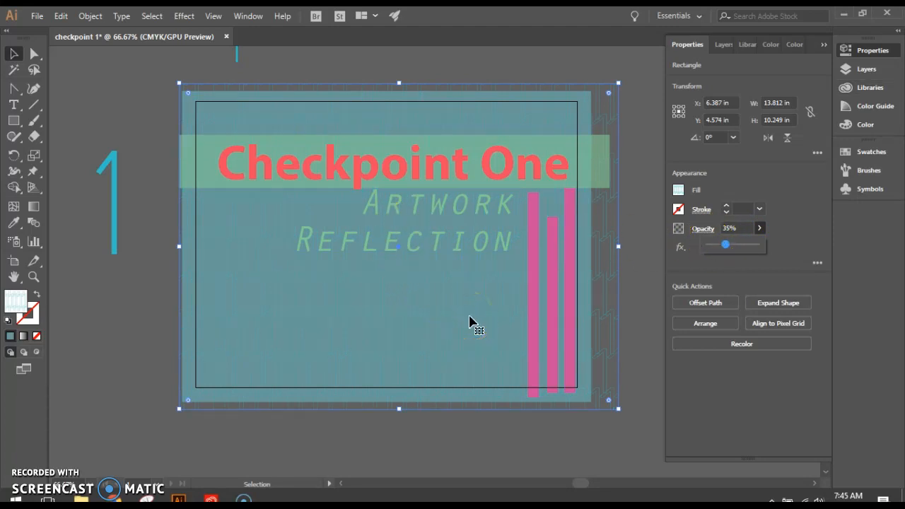
scroll(297, 253, up, 5)
scroll(333, 194, down, 2)
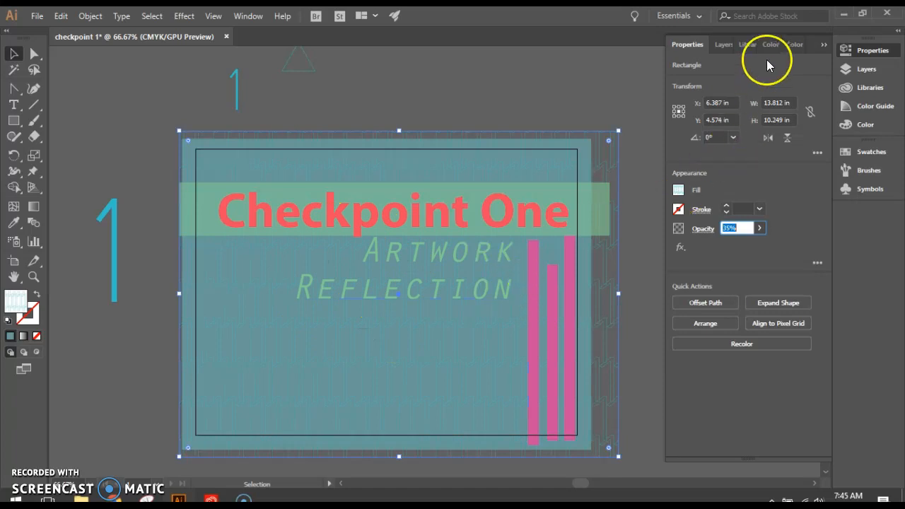
click(751, 44)
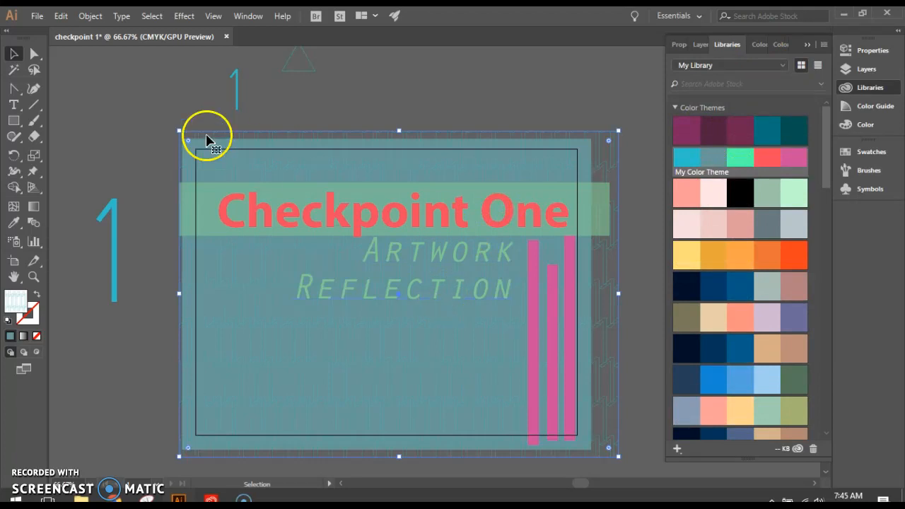
Save the document as Illustrator file checkpoint 1 in Google Drive's VAT fall 2018 > Portfolio cover folder with the default Illustrator options
click(36, 15)
click(80, 139)
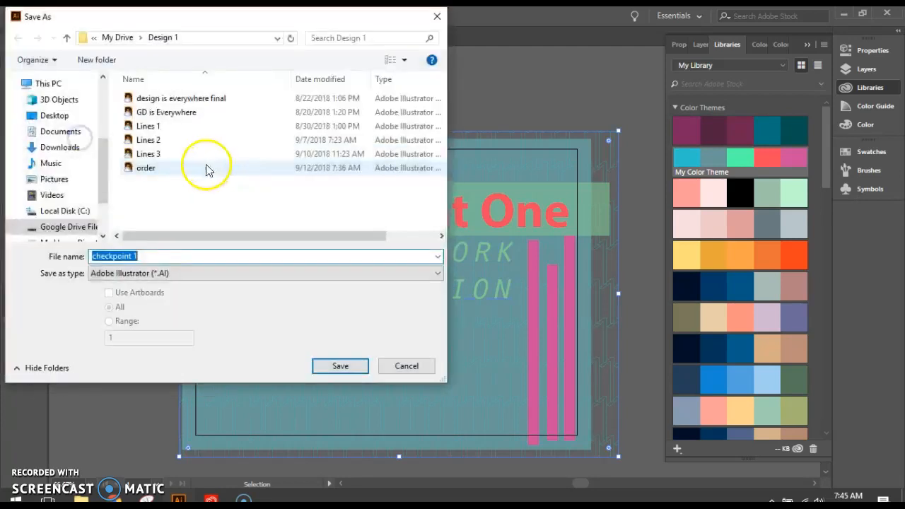
click(92, 226)
click(152, 98)
double_click(153, 98)
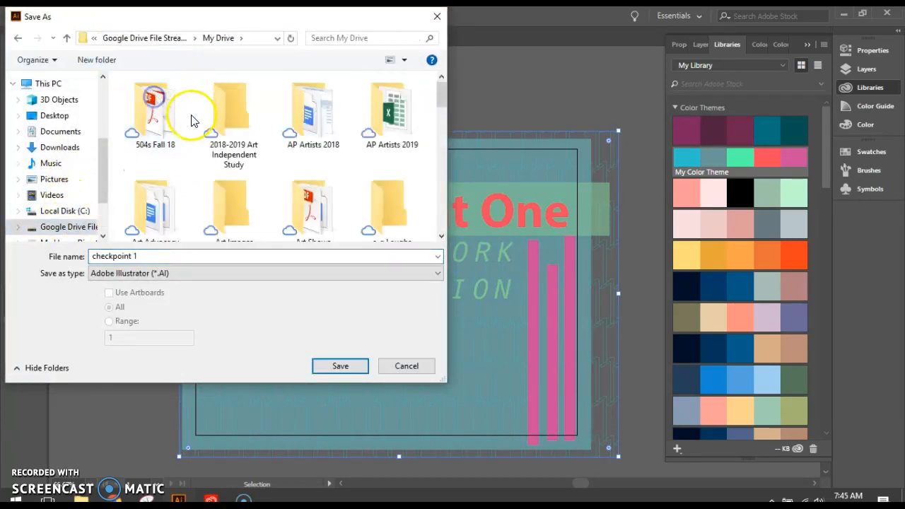
scroll(192, 115, down, 3)
scroll(315, 125, down, 1)
scroll(315, 126, down, 3)
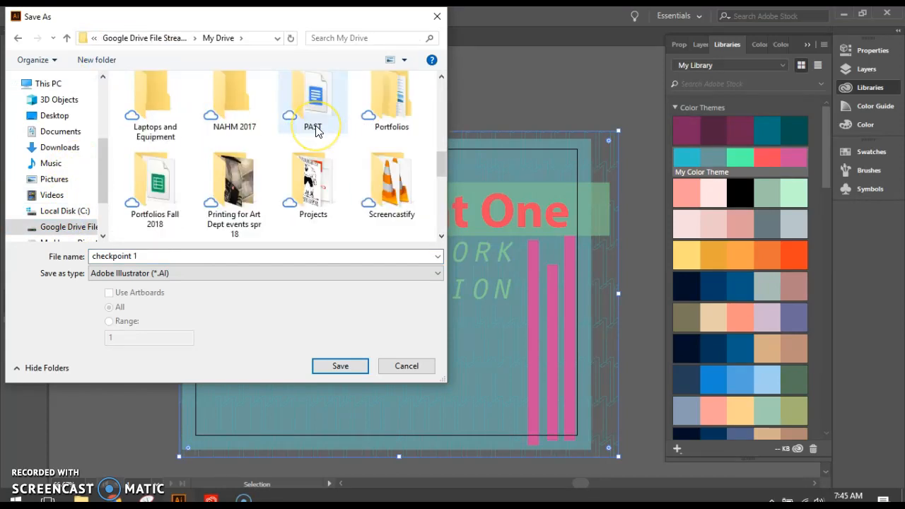
double_click(379, 210)
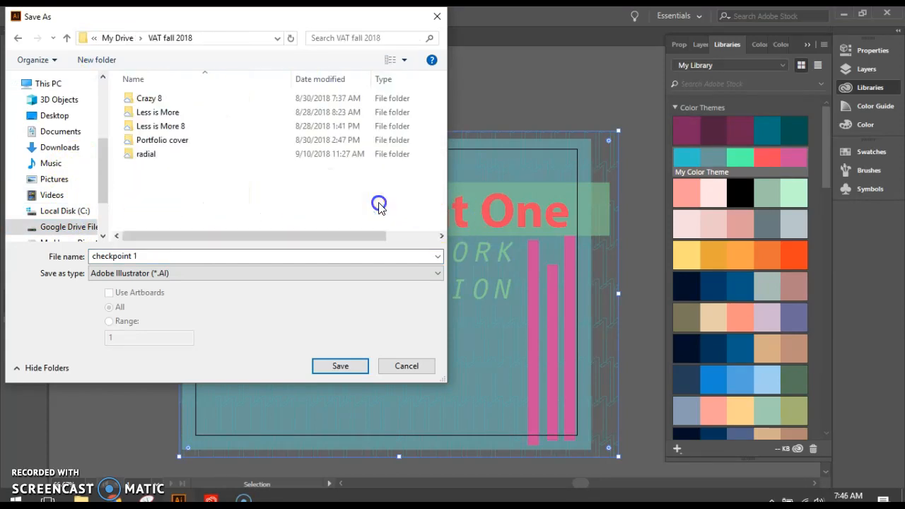
double_click(178, 140)
click(341, 364)
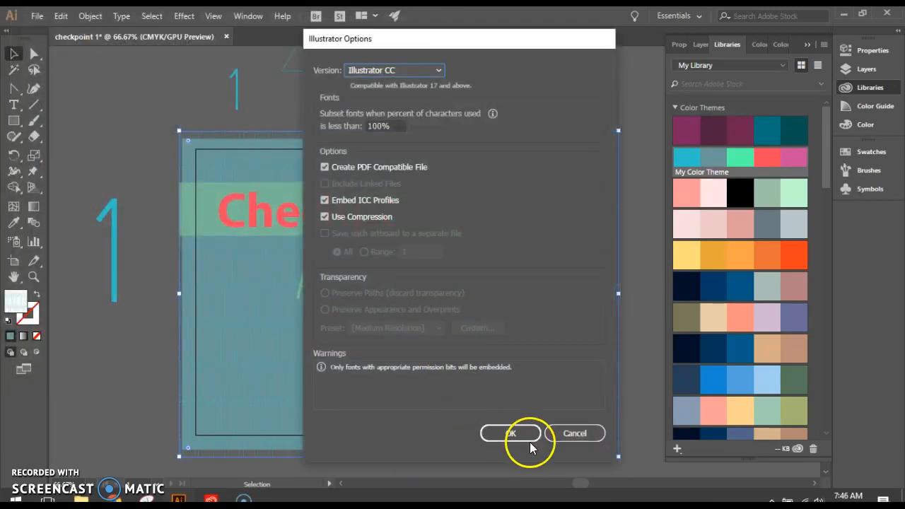
click(529, 442)
Start exporting the page as a JPEG named checkpoint 1 in the Portfolio cover folder, using all artboards
click(36, 16)
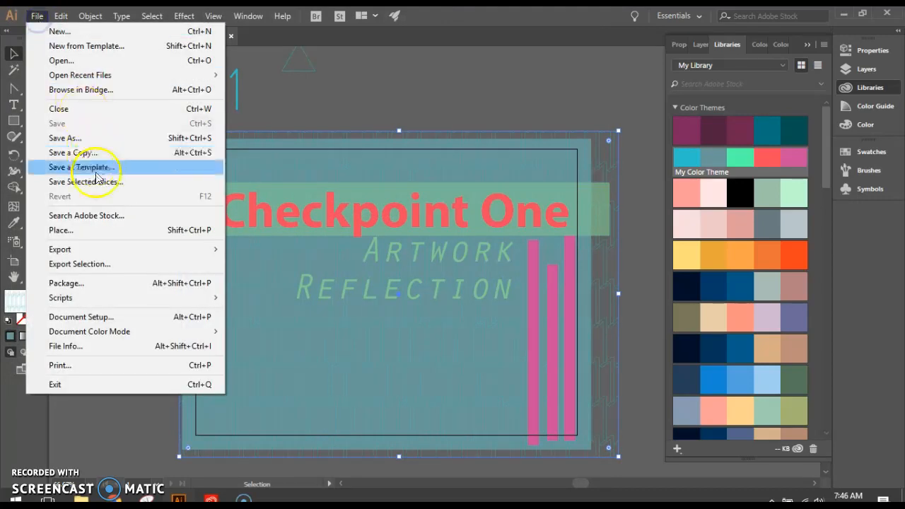
mouse_move(93, 250)
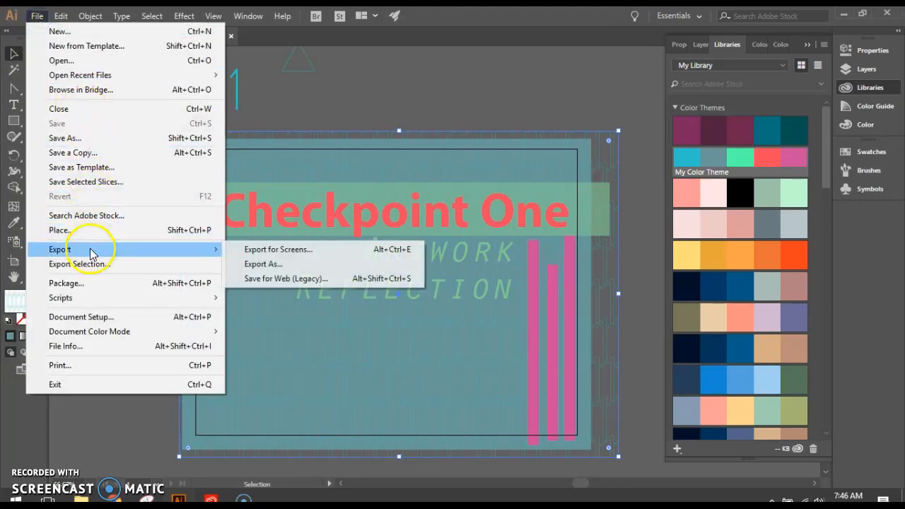
click(258, 265)
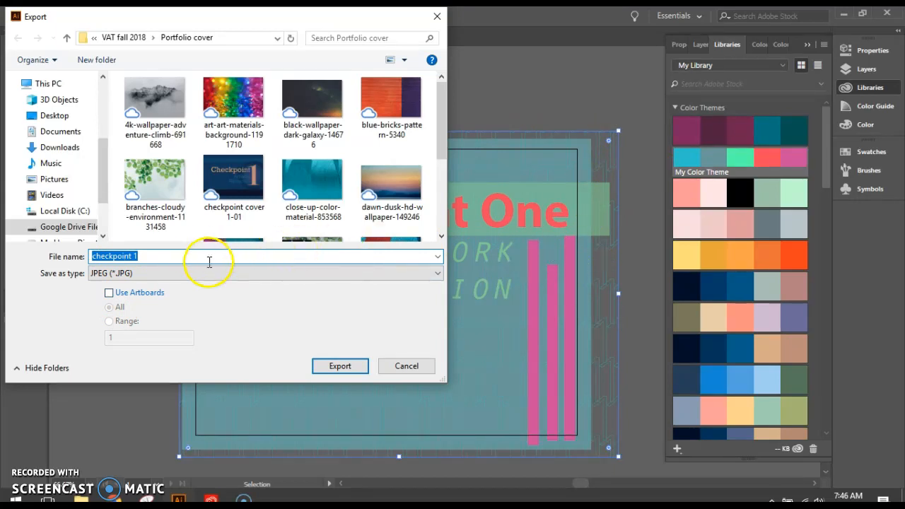
click(109, 292)
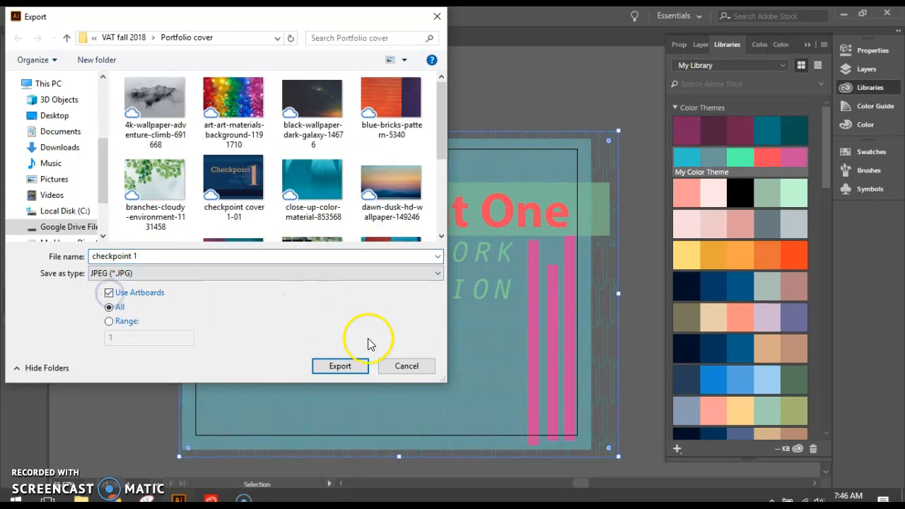
click(346, 373)
Set the JPEG resolution to High (300 ppi) and the color model to RGB, and complete the export
drag(444, 177, 399, 85)
click(428, 265)
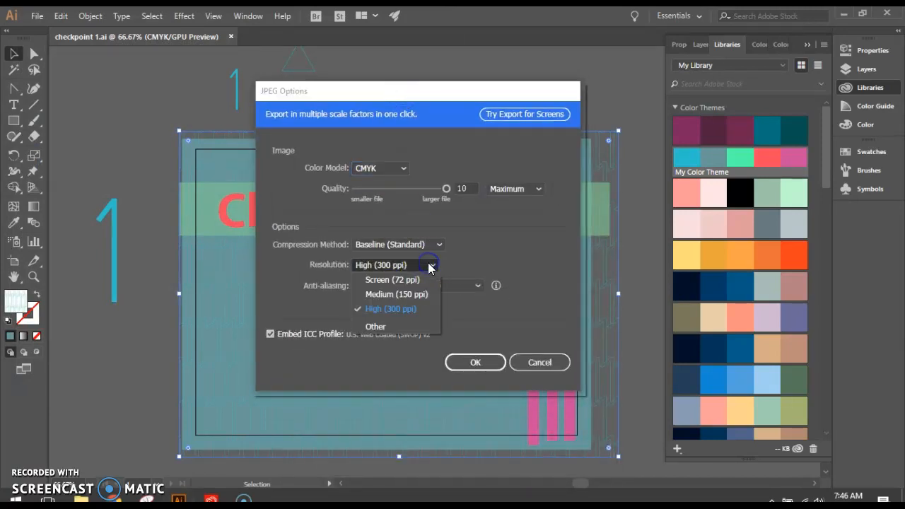
click(405, 308)
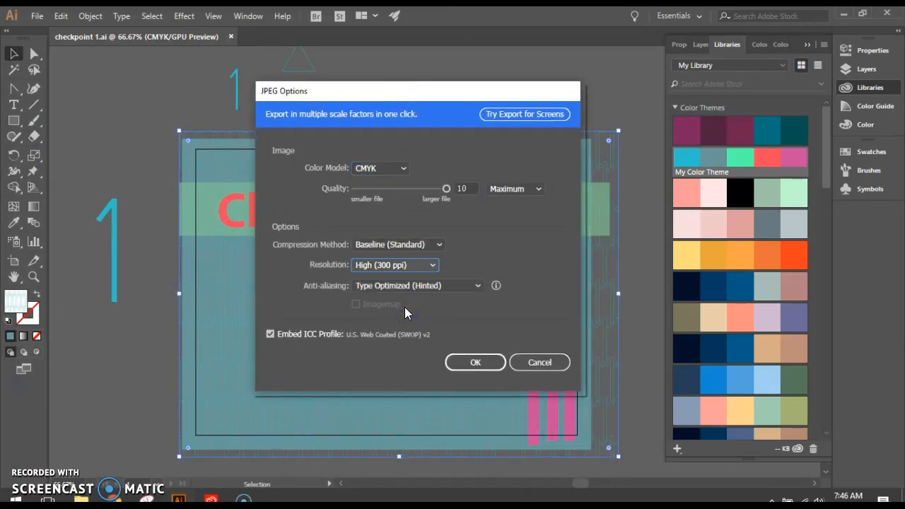
click(401, 166)
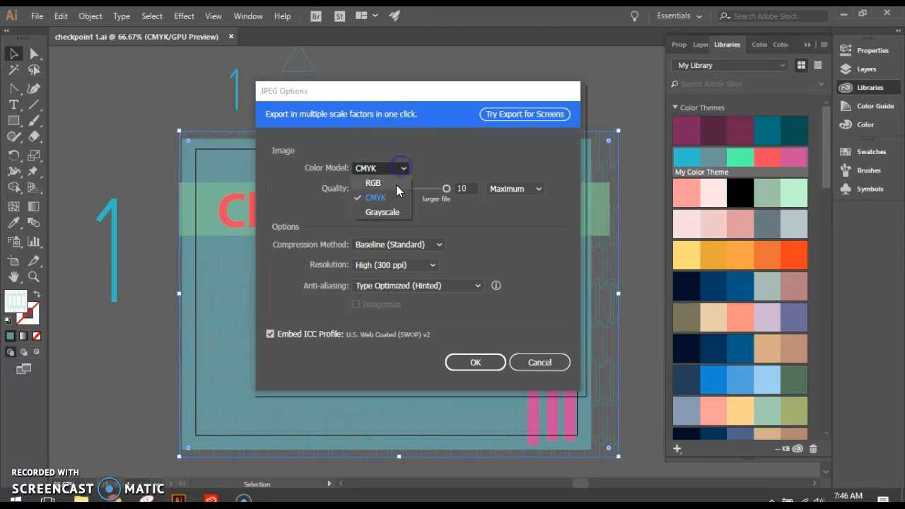
click(394, 185)
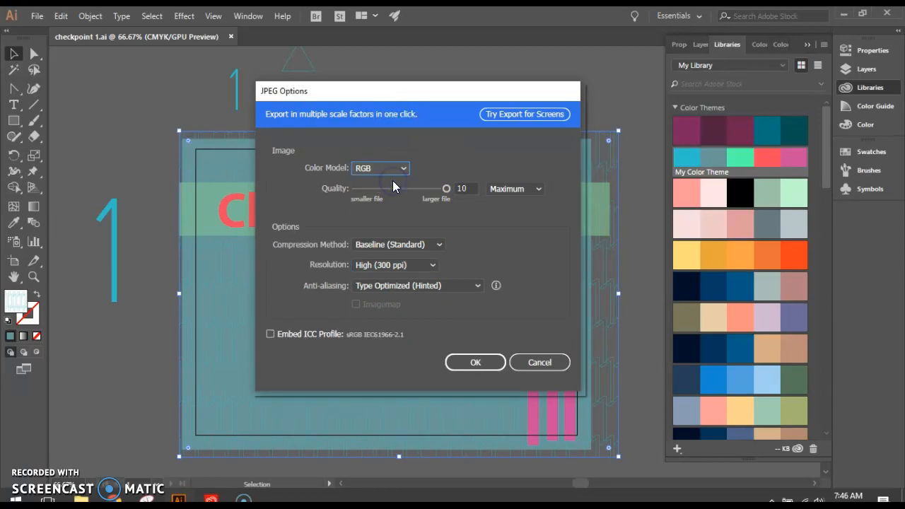
click(474, 360)
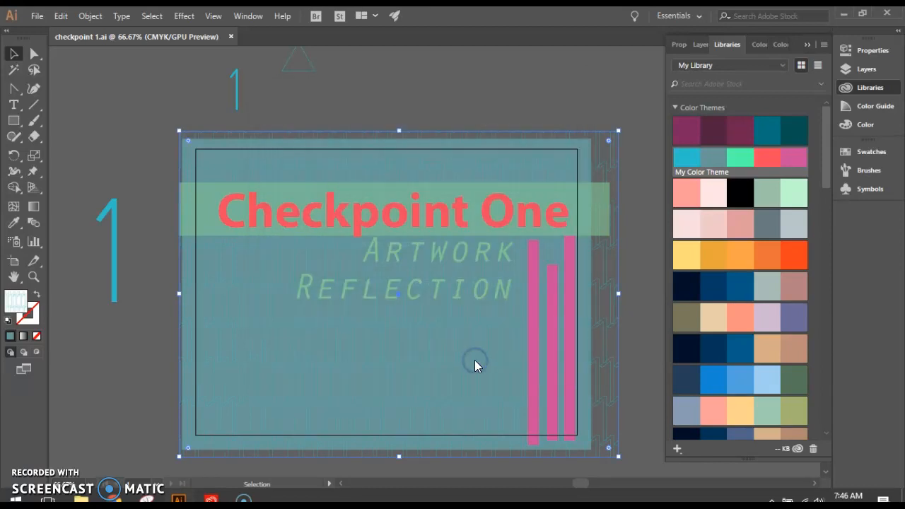
Switch to the Example VAT Portfolio F2018 presentation in Google Slides in the Chrome browser
mouse_move(146, 499)
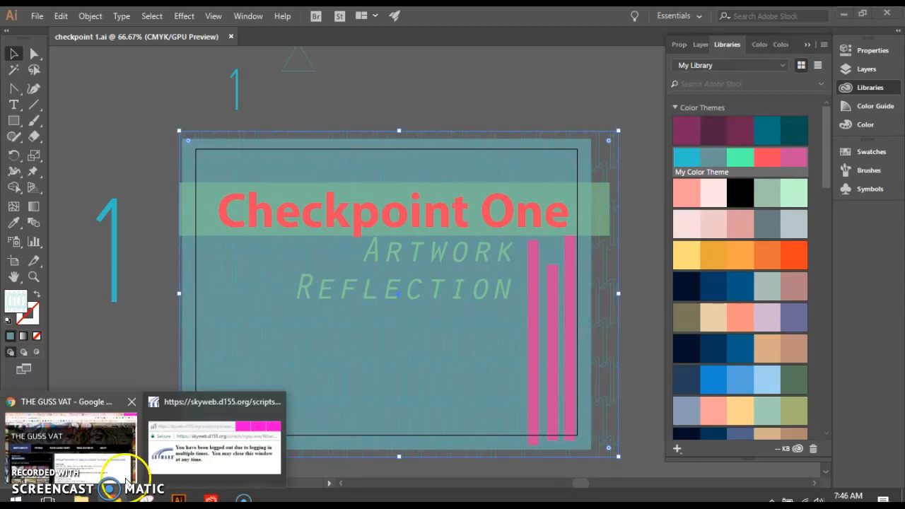
click(99, 463)
click(484, 16)
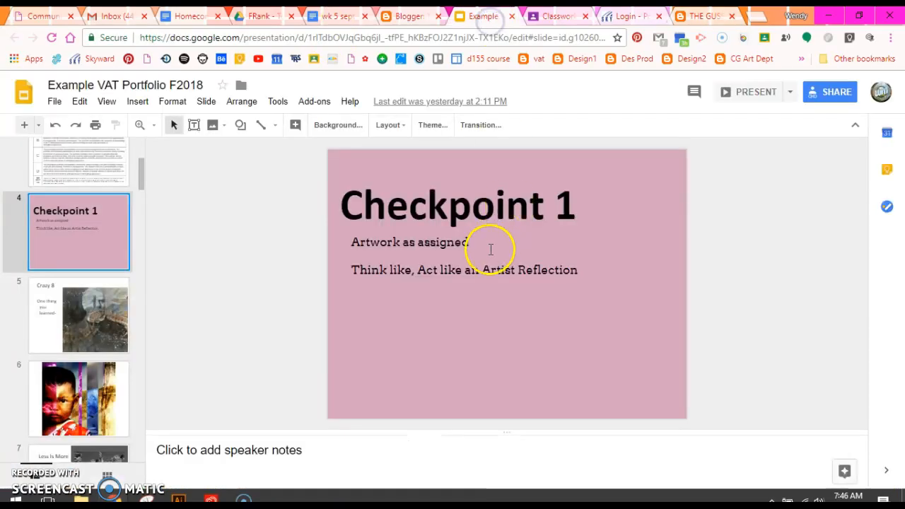
Upload the exported checkpoint 1-01 image from the Portfolio cover folder as the background of the Checkpoint 1 slide
click(337, 125)
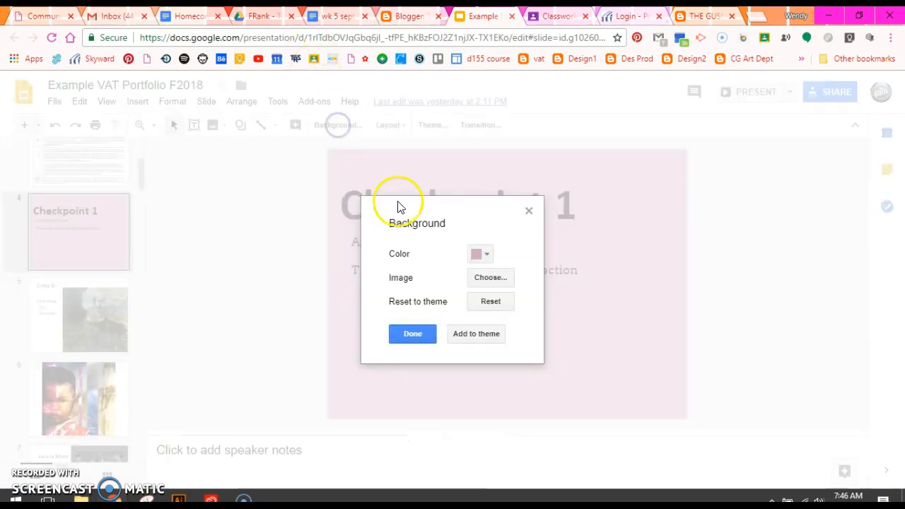
click(488, 277)
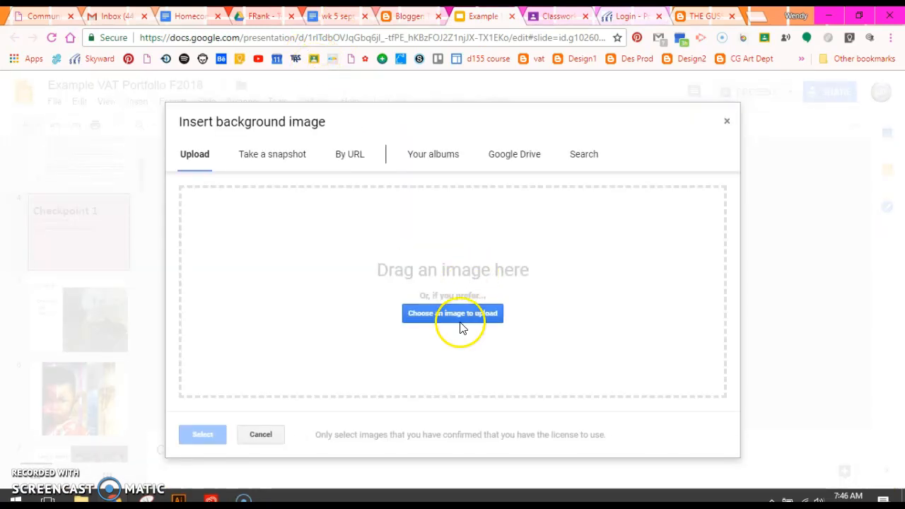
click(457, 315)
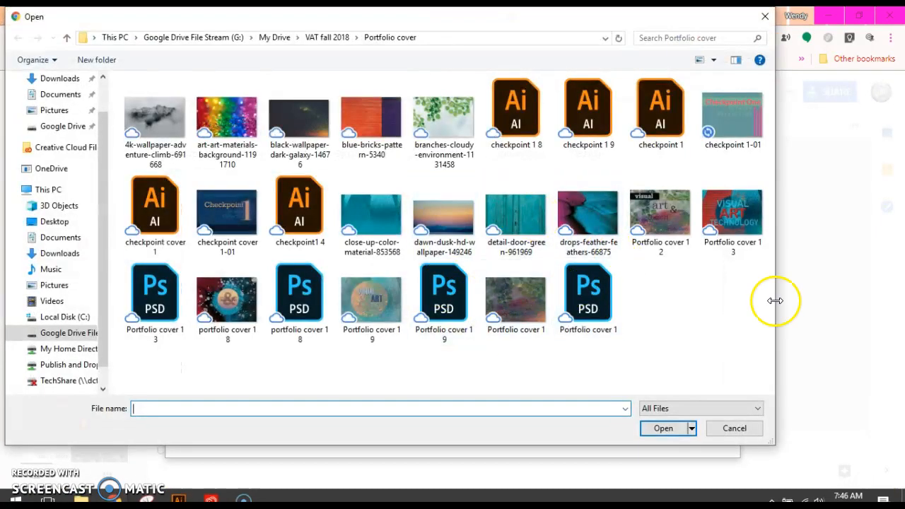
double_click(730, 120)
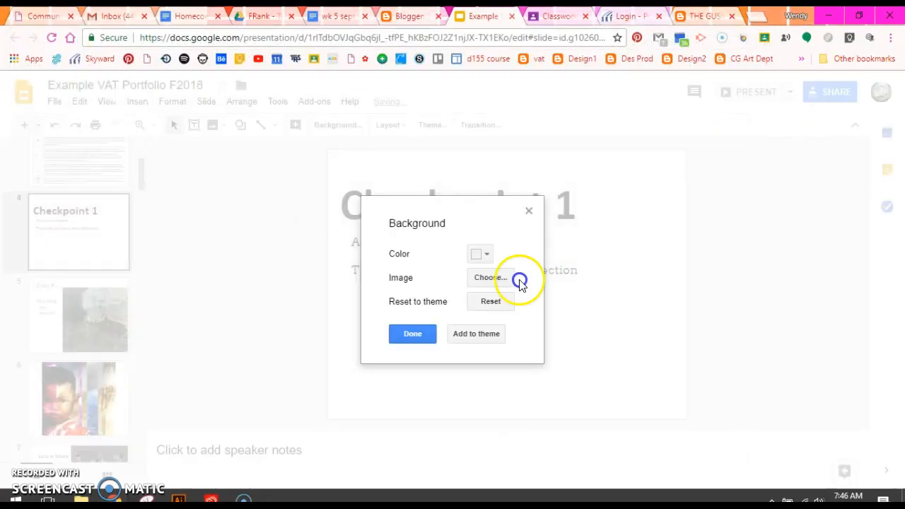
click(396, 339)
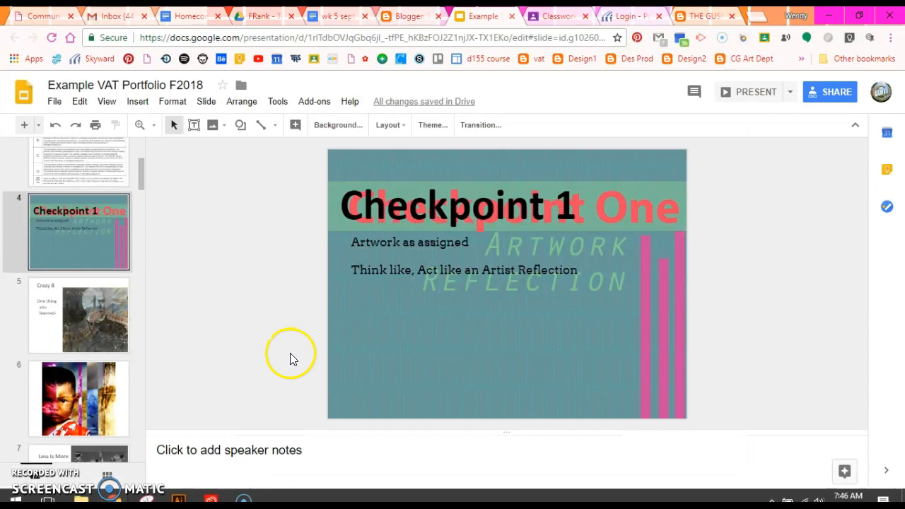
Select the old Checkpoint 1 title text box on the slide
click(431, 205)
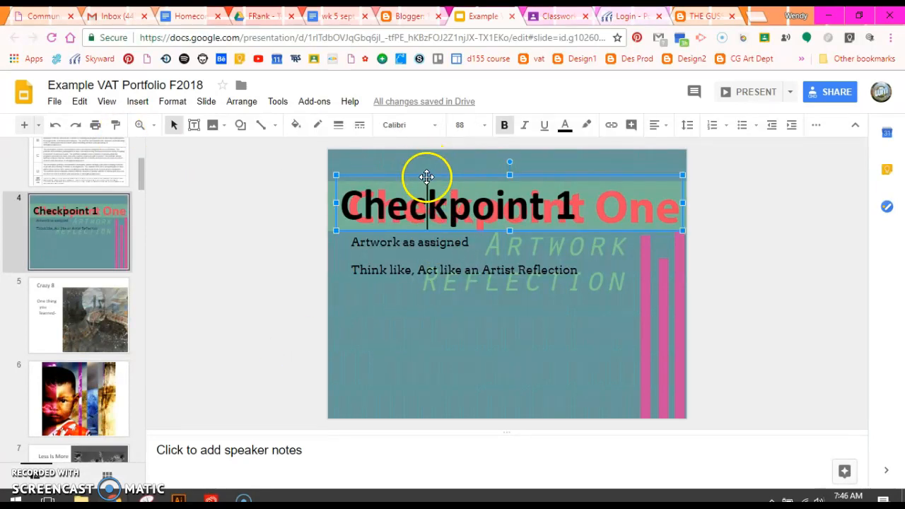